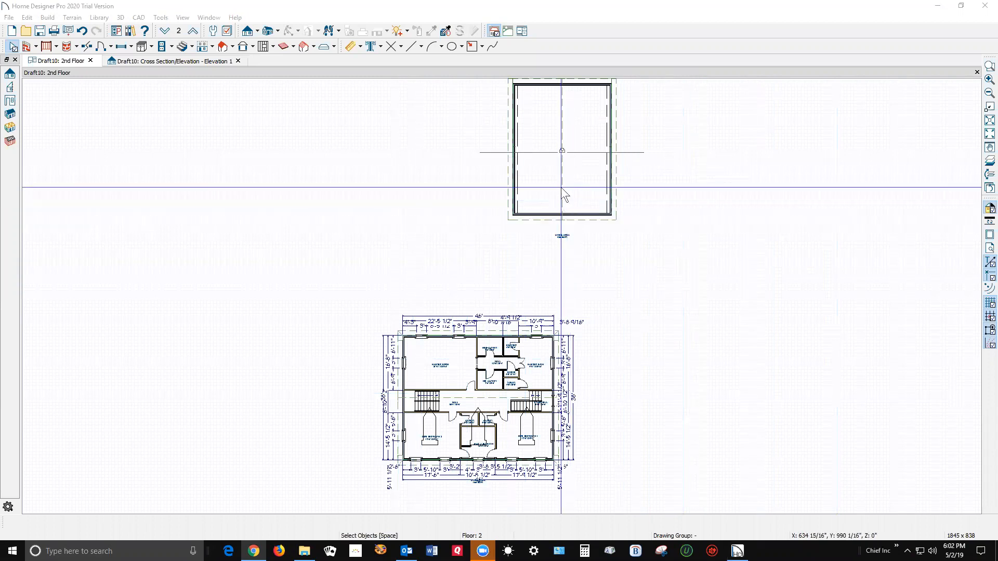
- Open the cross section view that cuts across the detached rectangular building on the 2nd floor plan
scroll(573, 172, "down", 3)
scroll(569, 114, "up", 4)
scroll(579, 149, "up", 2)
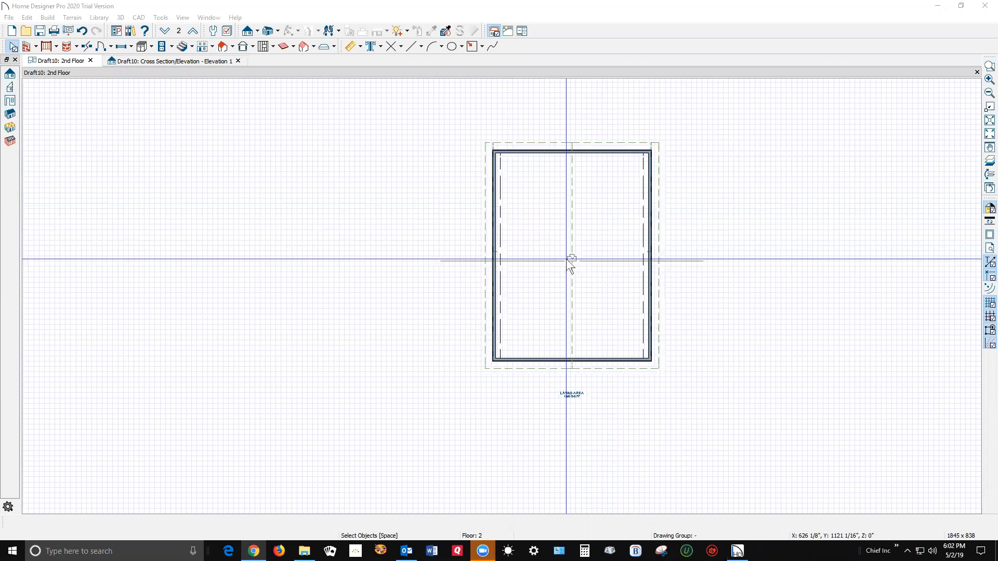
left_click(668, 262)
double_click(668, 260)
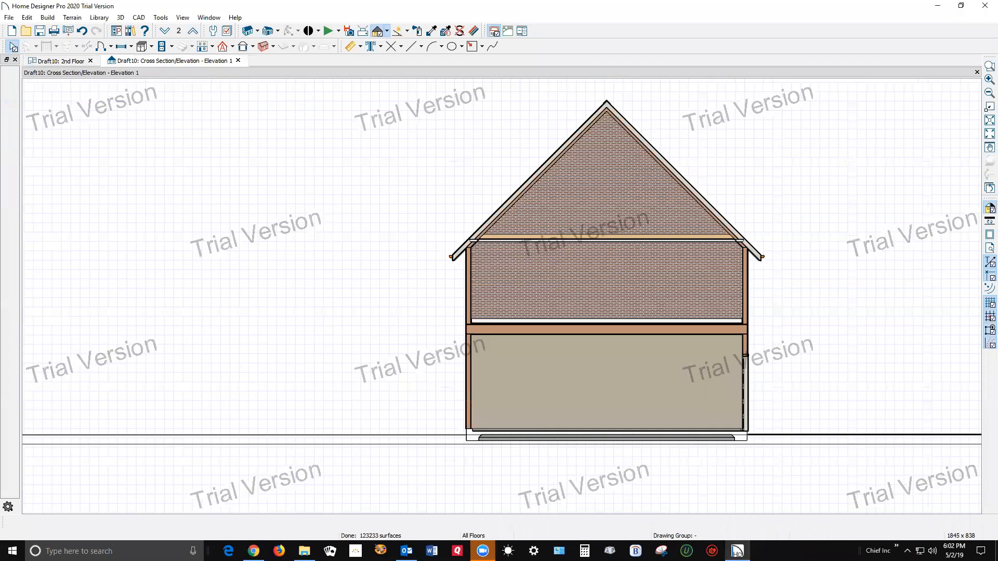
- Examine the brick interior and roof-to-wall junction in the cross section, and compare them with the dashed ceiling break lines on the 2nd floor plan
scroll(660, 292, "up", 2)
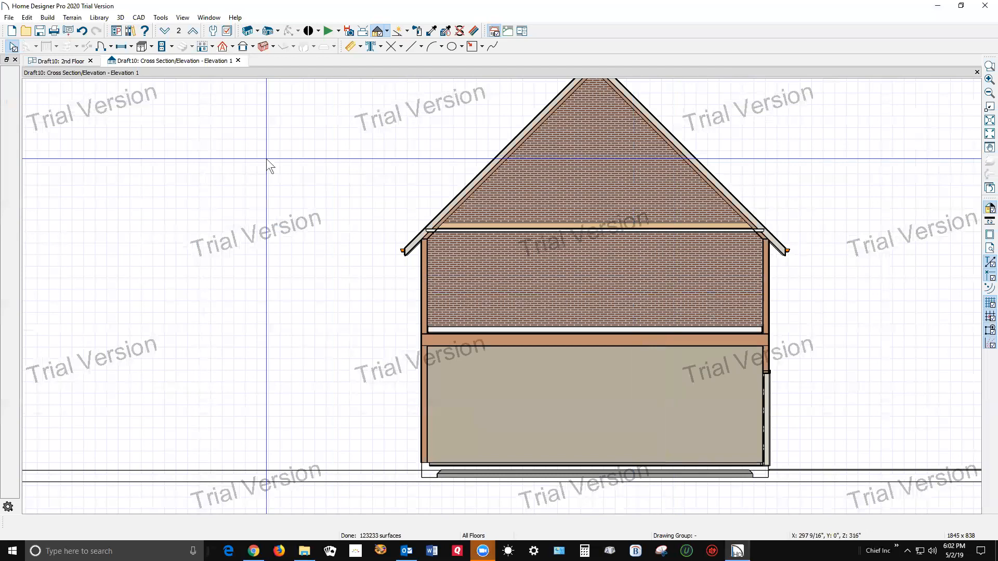
scroll(643, 346, "up", 2)
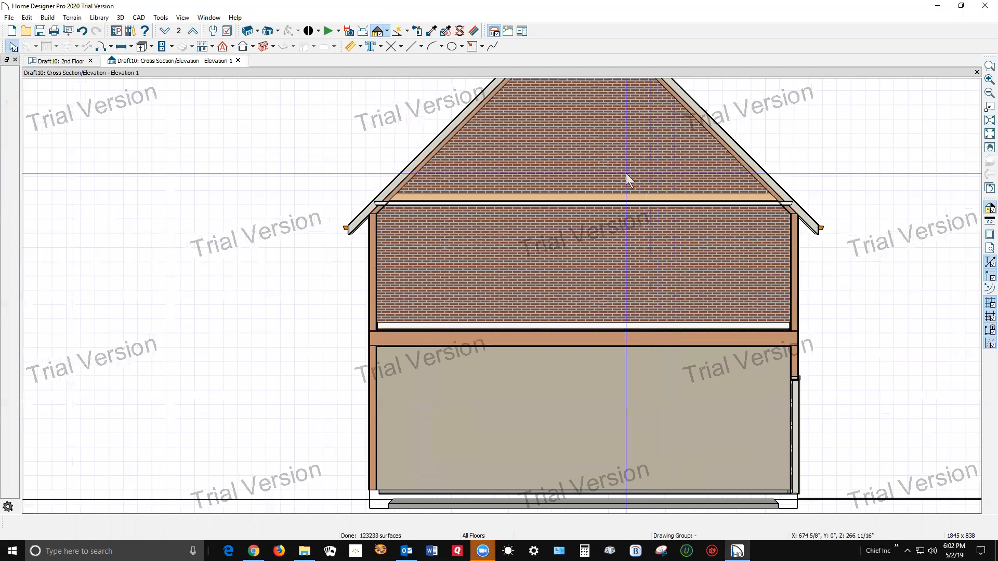
scroll(597, 263, "down", 1)
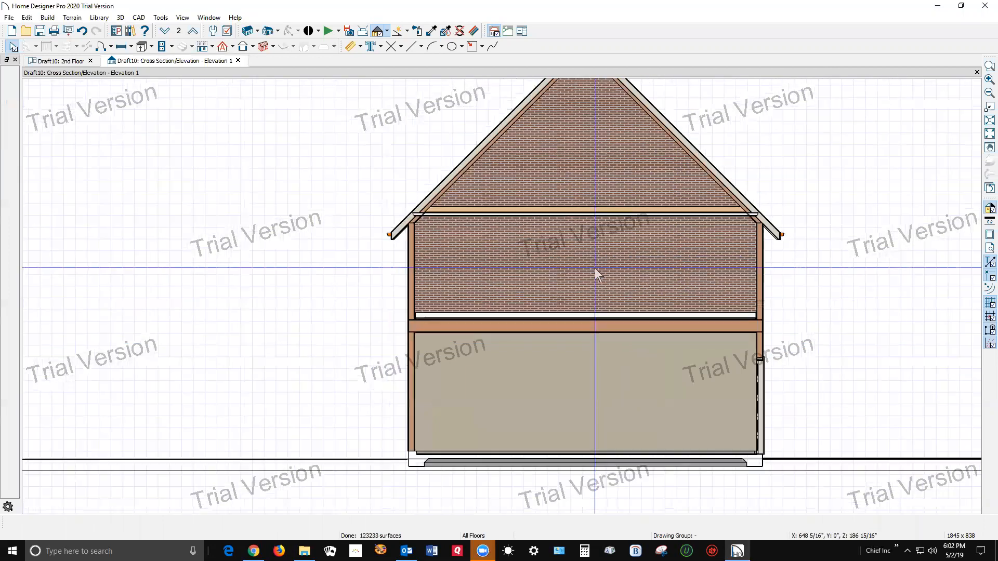
left_click(624, 251)
key("Escape")
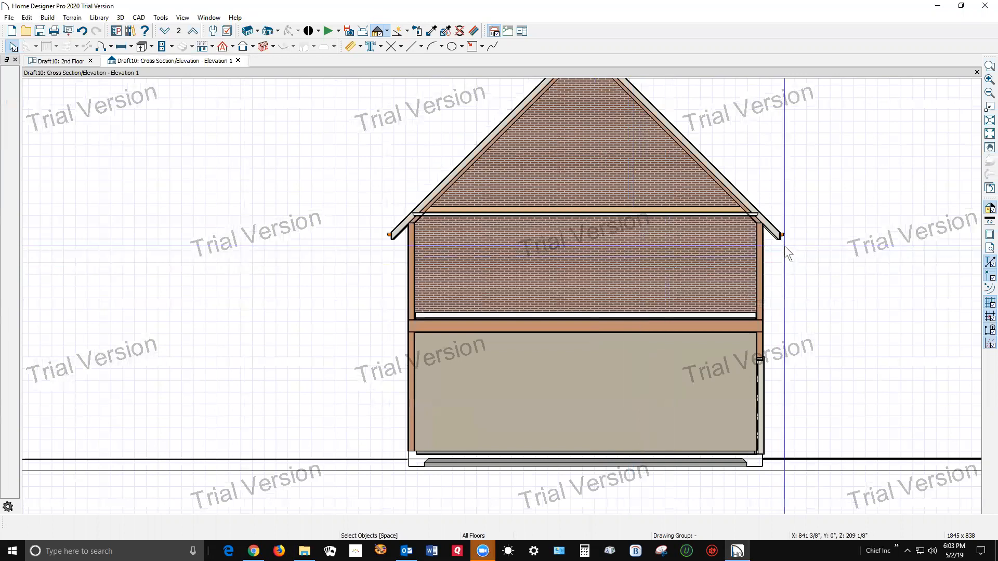
scroll(745, 208, "up", 3)
scroll(748, 217, "up", 2)
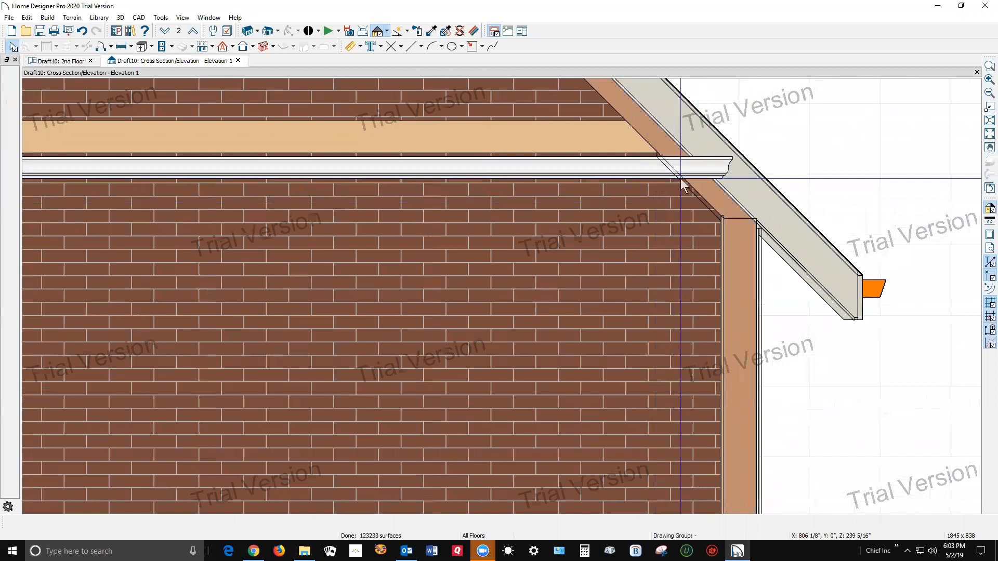
key("ctrl+Tab")
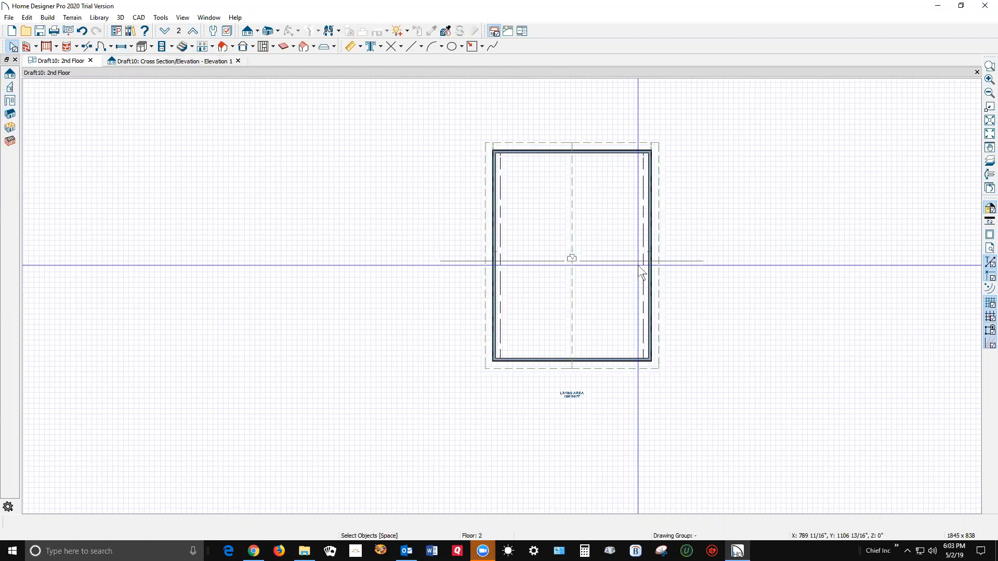
scroll(650, 255, "up", 4)
scroll(653, 239, "down", 2)
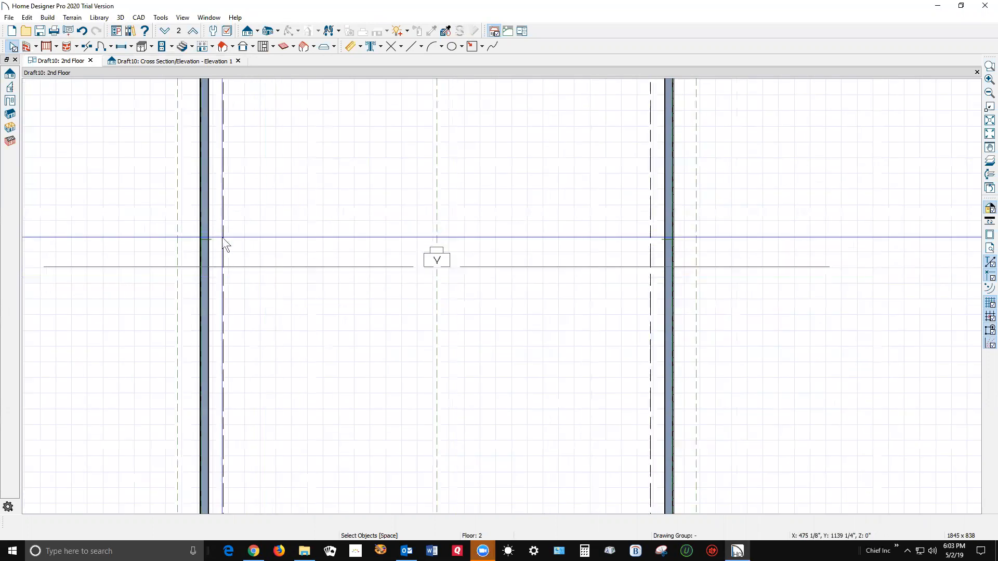
key("ctrl+Tab")
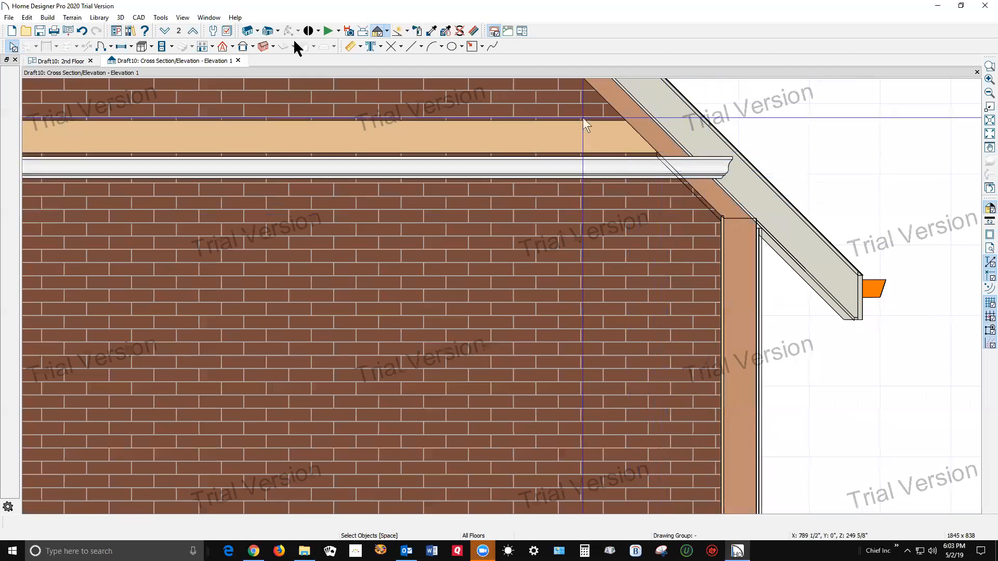
- Check the display properties of the Ceiling Break Lines layer in the section view's layer set
left_click(227, 32)
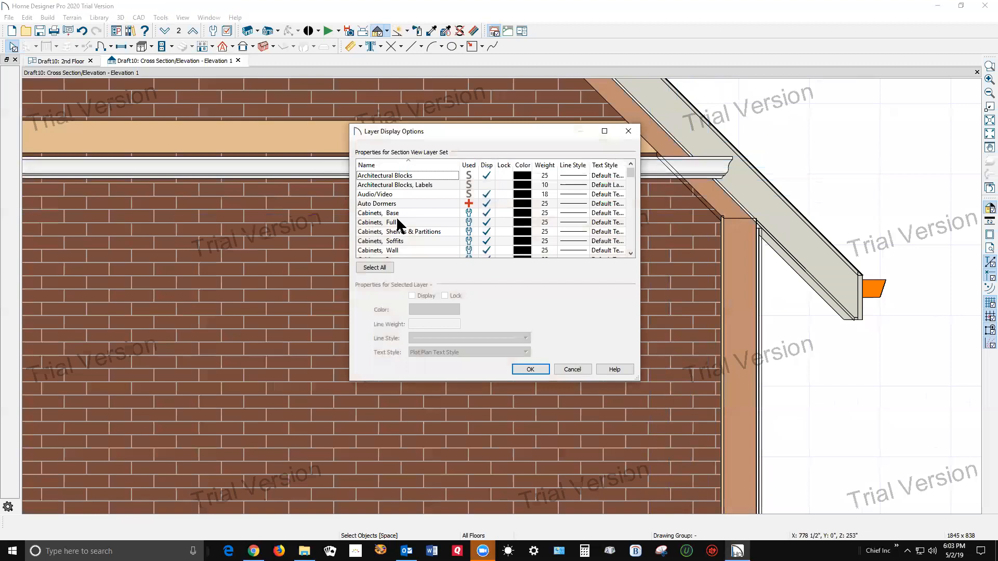
scroll(394, 219, "down", 5)
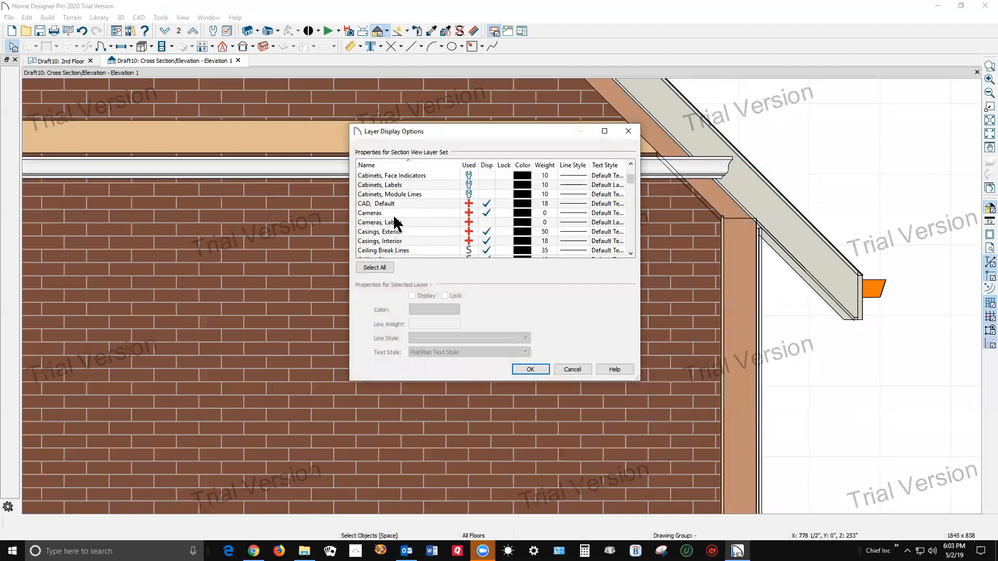
scroll(393, 222, "down", 1)
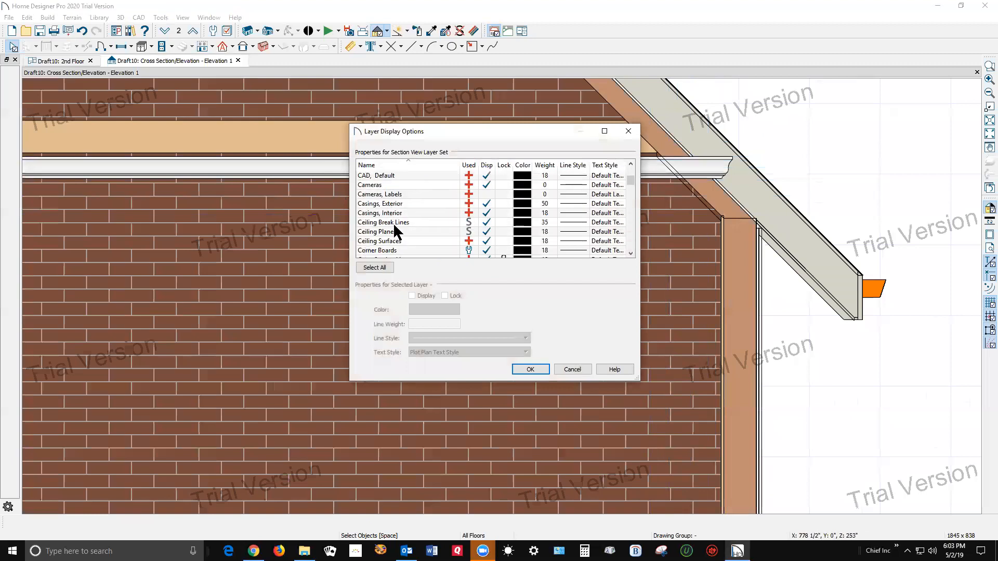
left_click(394, 223)
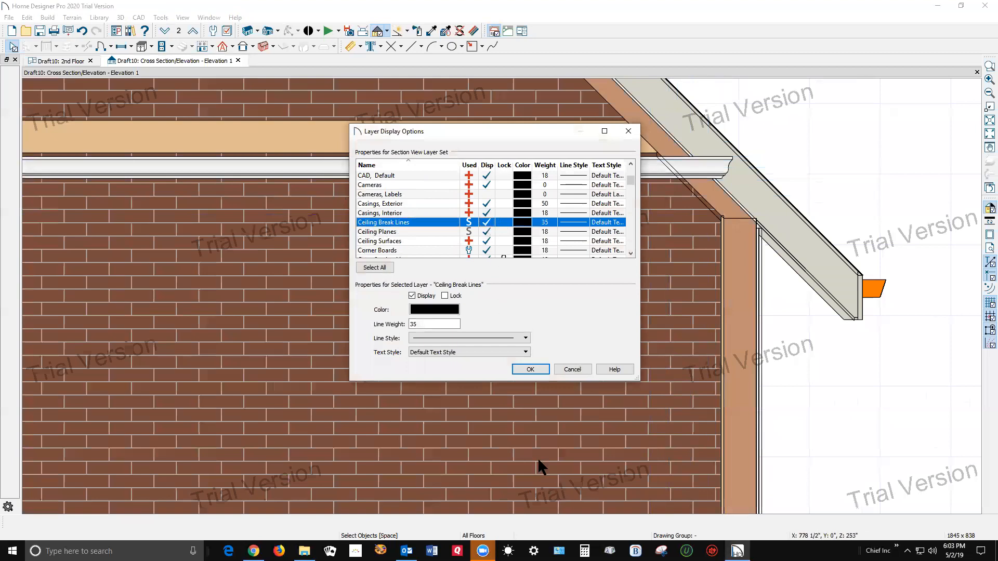
left_click(545, 368)
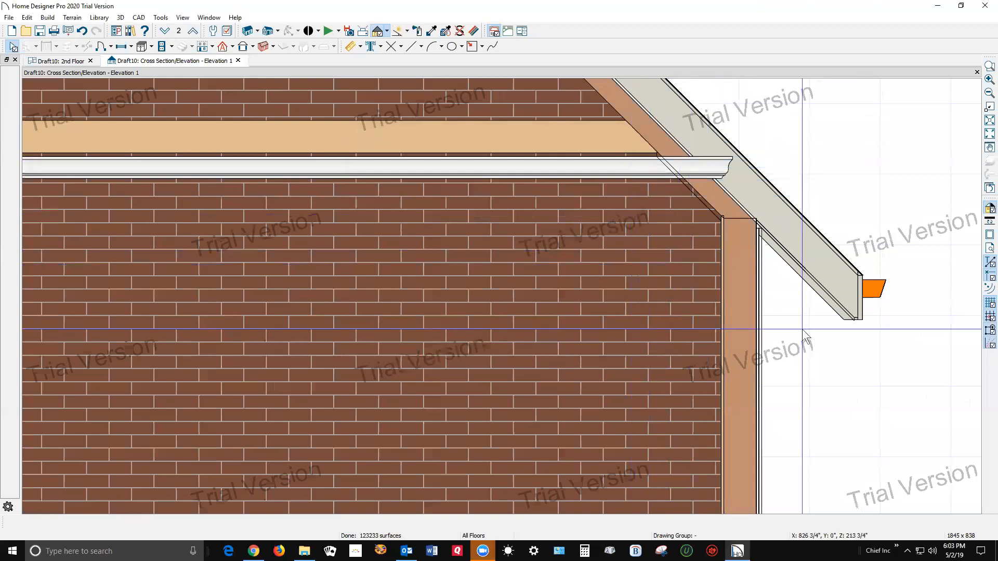
- Check the Walls material in the room specification of the detached building's 2nd floor room
scroll(808, 333, "down", 4)
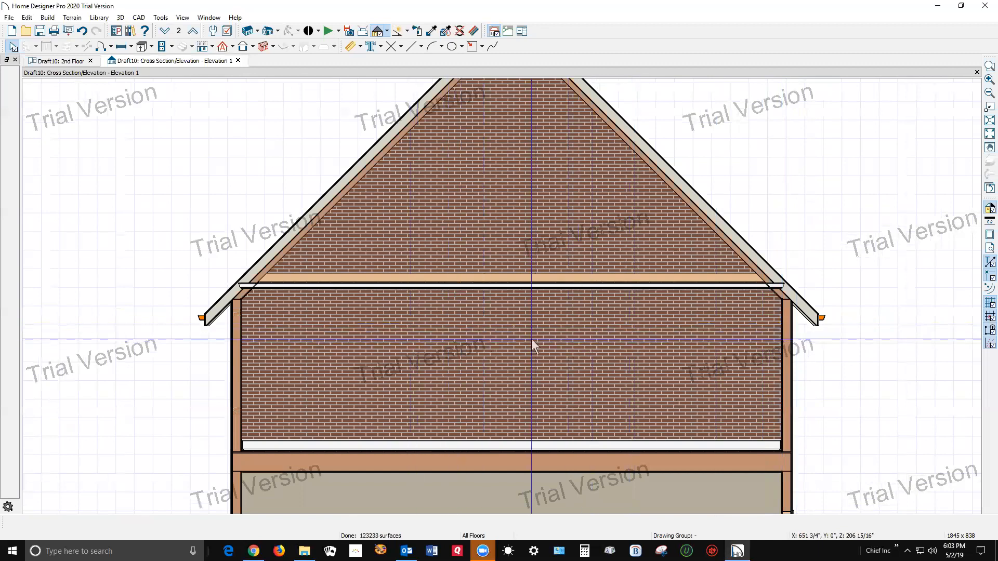
left_click(61, 61)
scroll(666, 301, "down", 6)
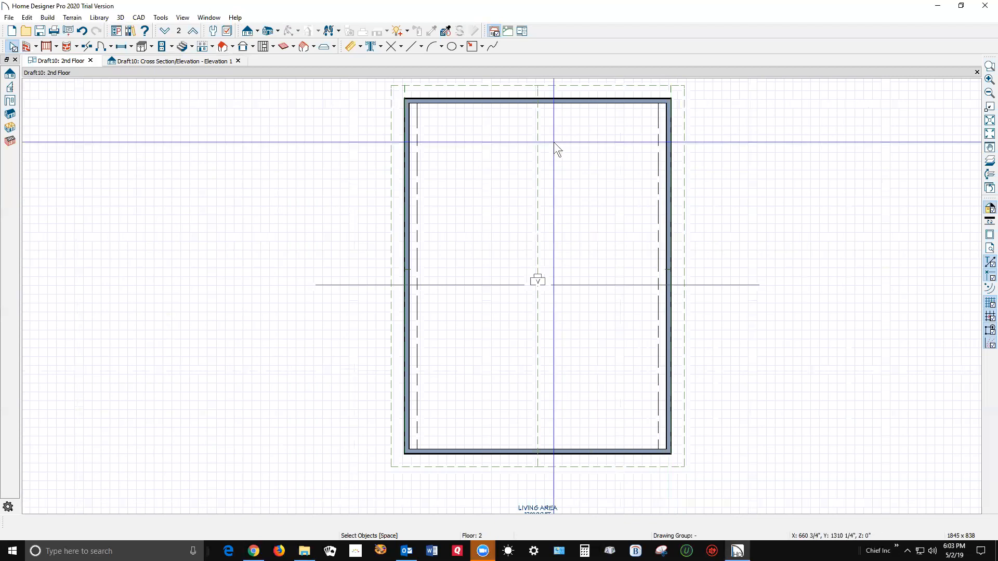
right_click(500, 202)
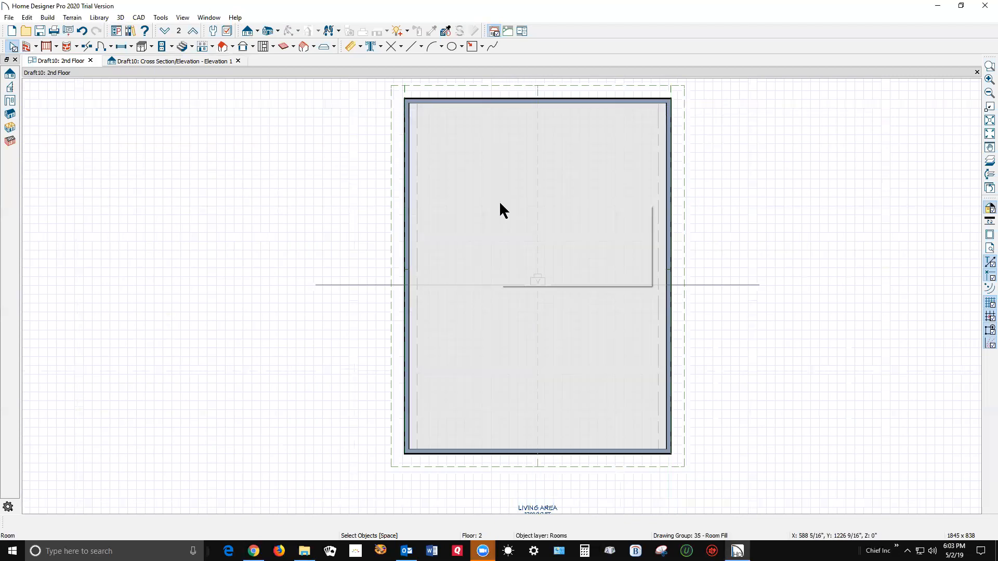
left_click(531, 229)
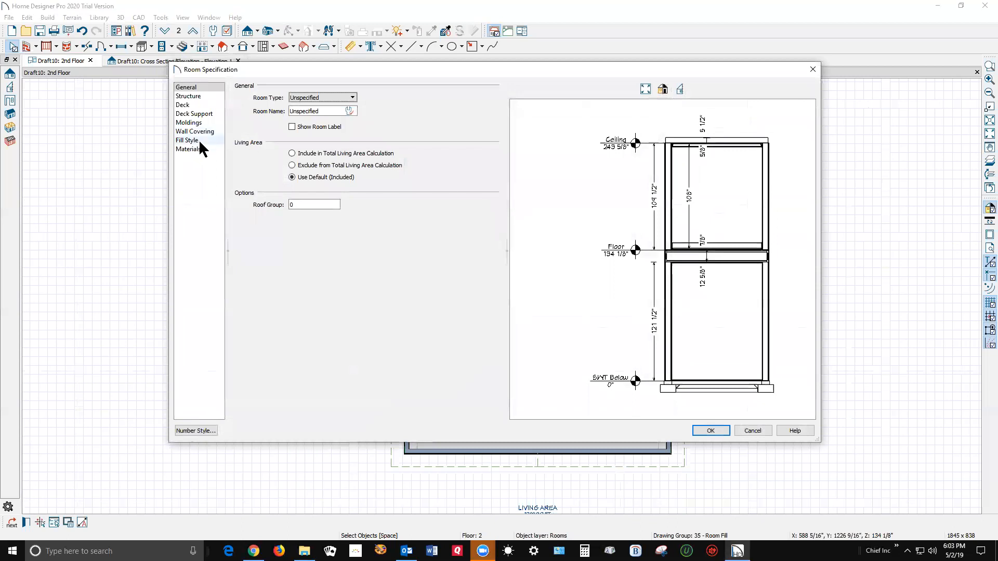
left_click(200, 147)
left_click(266, 140)
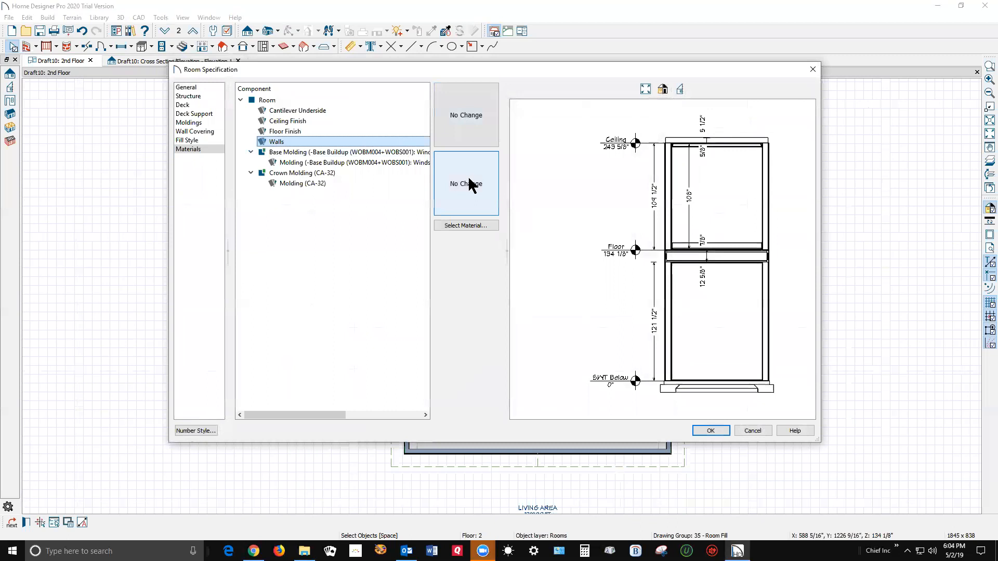
left_click(712, 431)
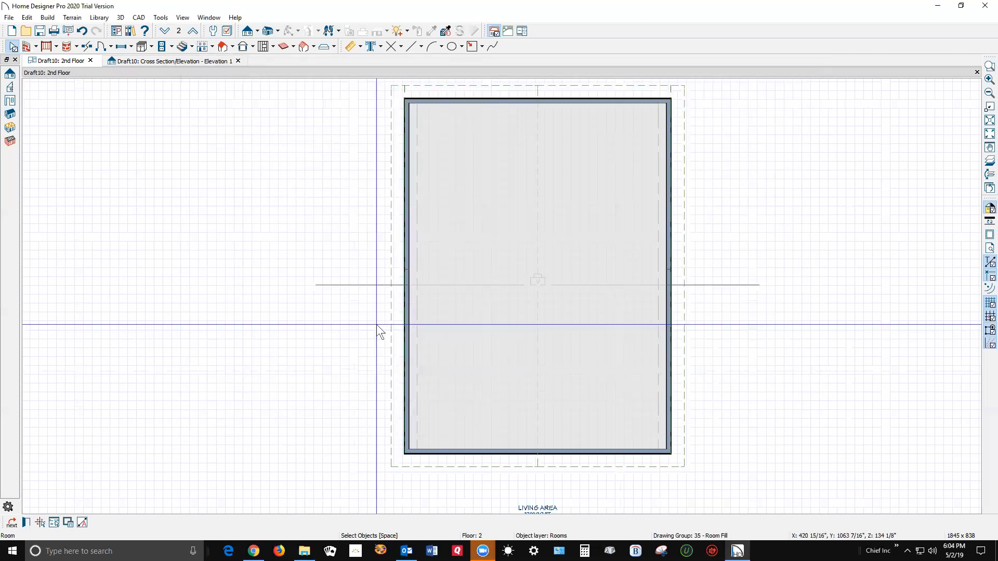
- Select all four 2nd floor walls of the detached building and set their exterior wall surface material to Use Default
left_click(402, 317)
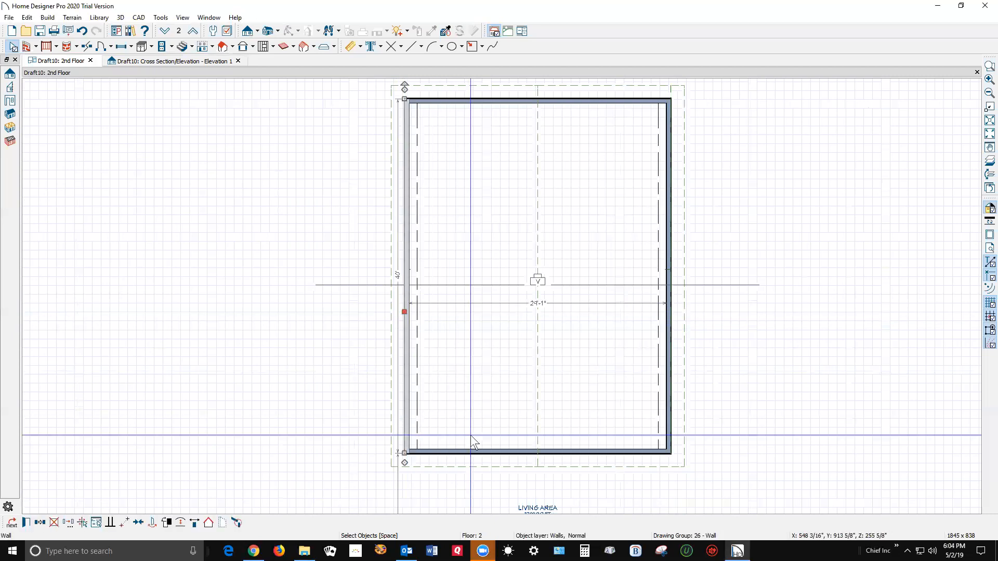
left_click(497, 450, "shift")
left_click(666, 251, "shift")
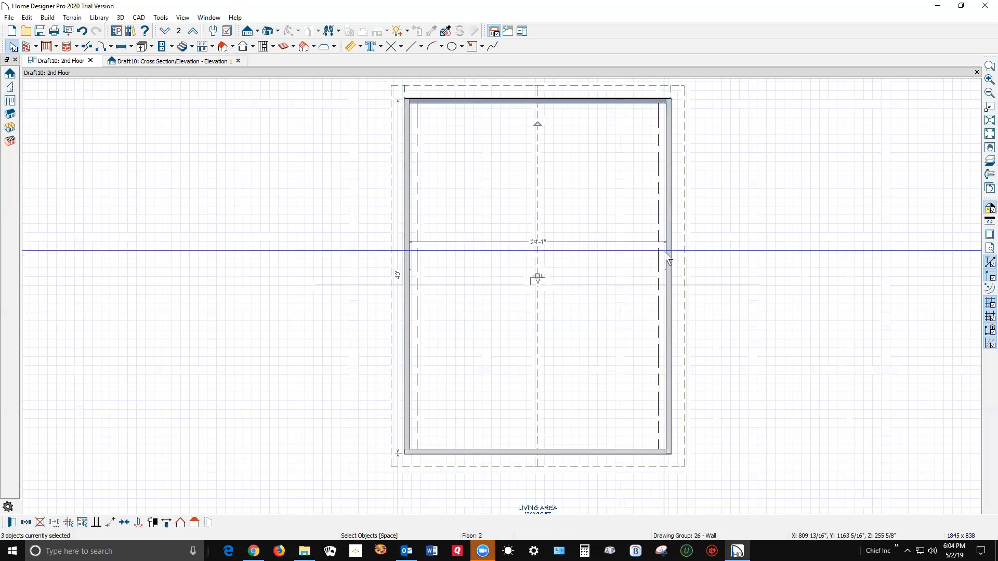
left_click(569, 101, "shift")
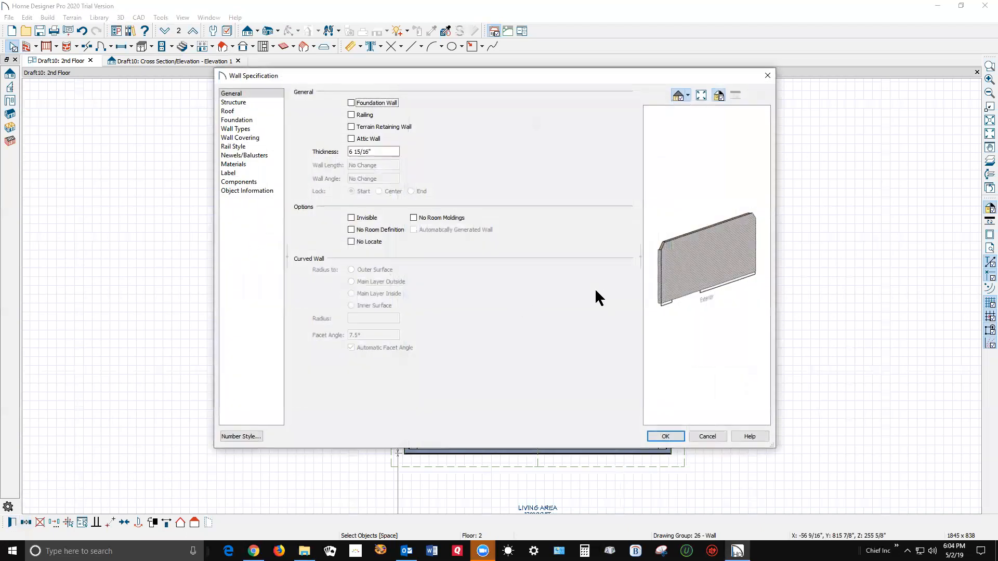
left_click(248, 165)
left_click(351, 117)
left_click(608, 232)
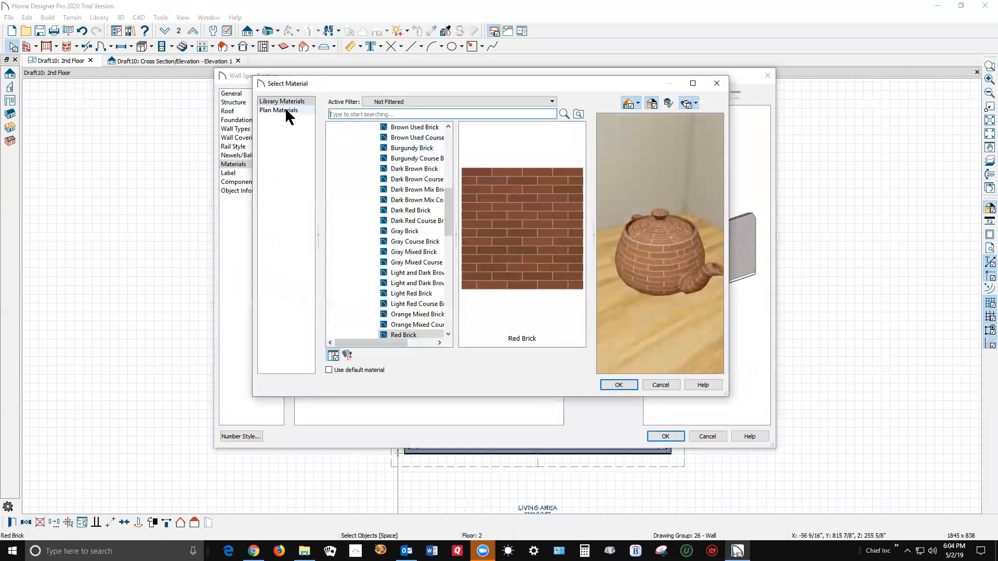
left_click(281, 111)
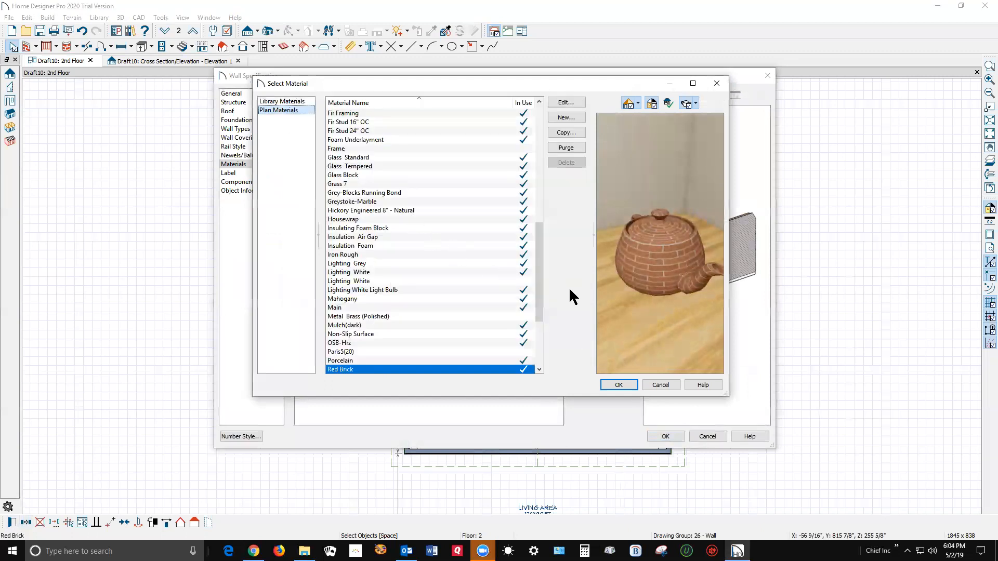
left_click_drag(533, 283, 537, 96)
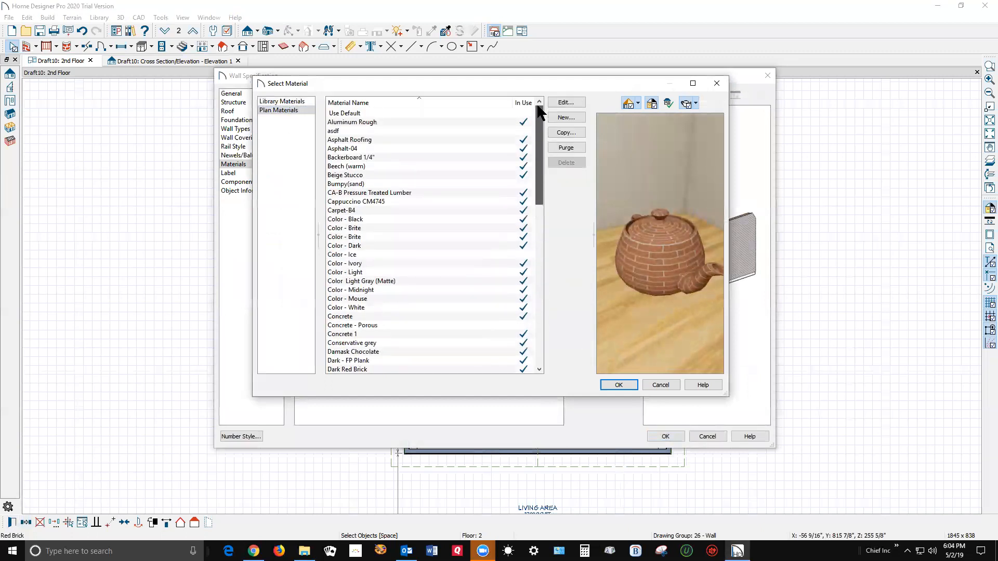
left_click(349, 113)
left_click(619, 386)
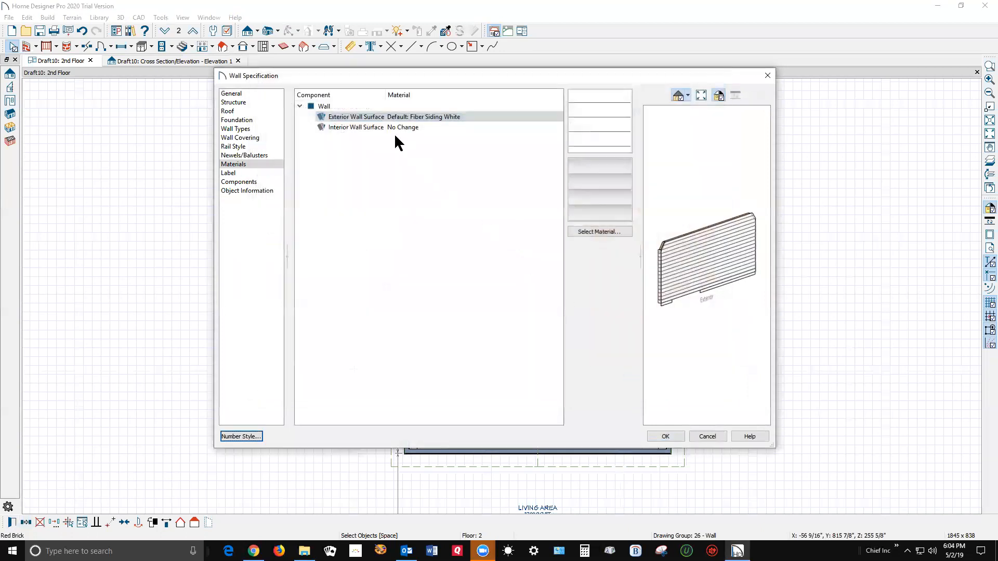
- Set the interior wall surface material of the four selected walls to Use Default and apply the wall specification
left_click(391, 127)
left_click(608, 231)
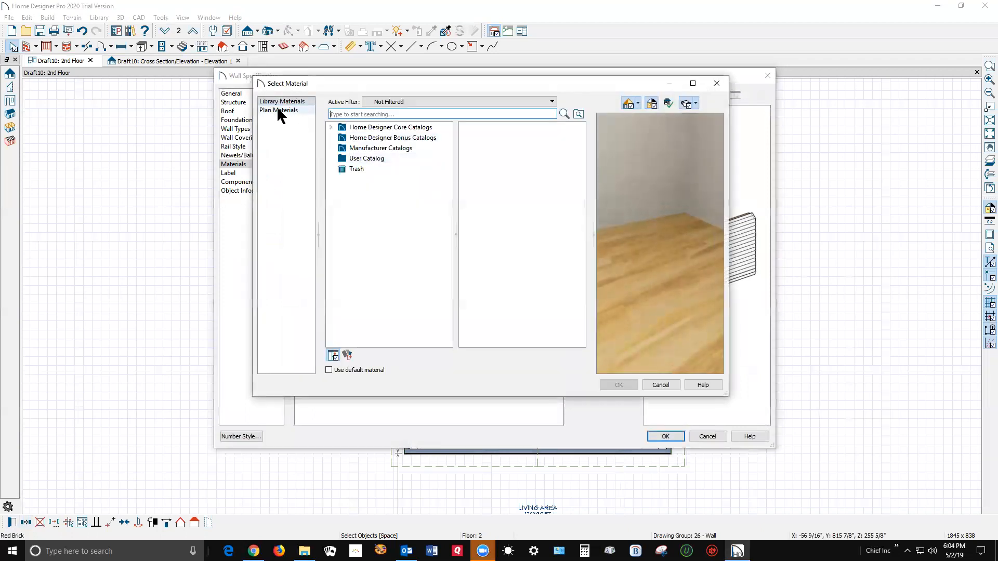
left_click(278, 111)
left_click(356, 123)
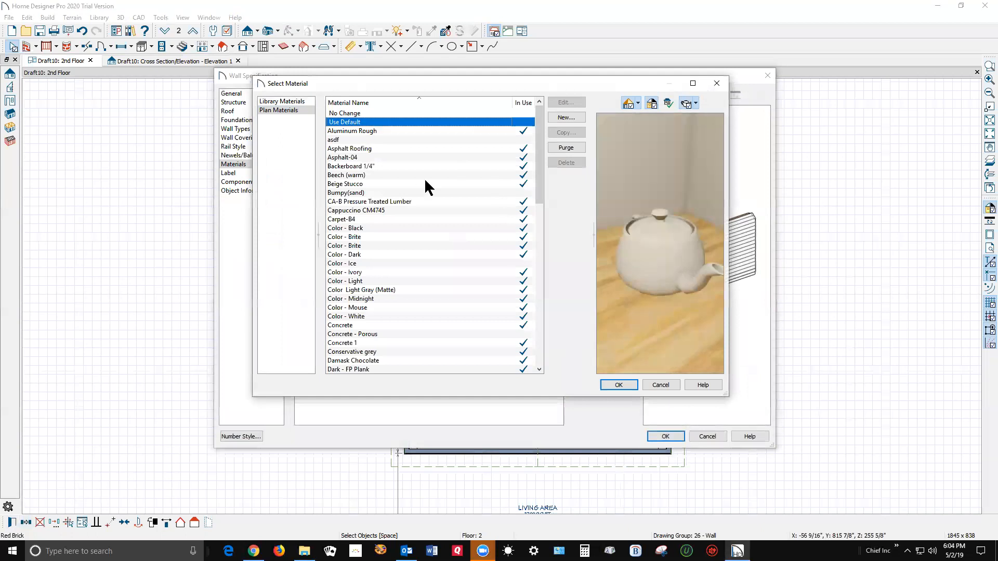
left_click(618, 384)
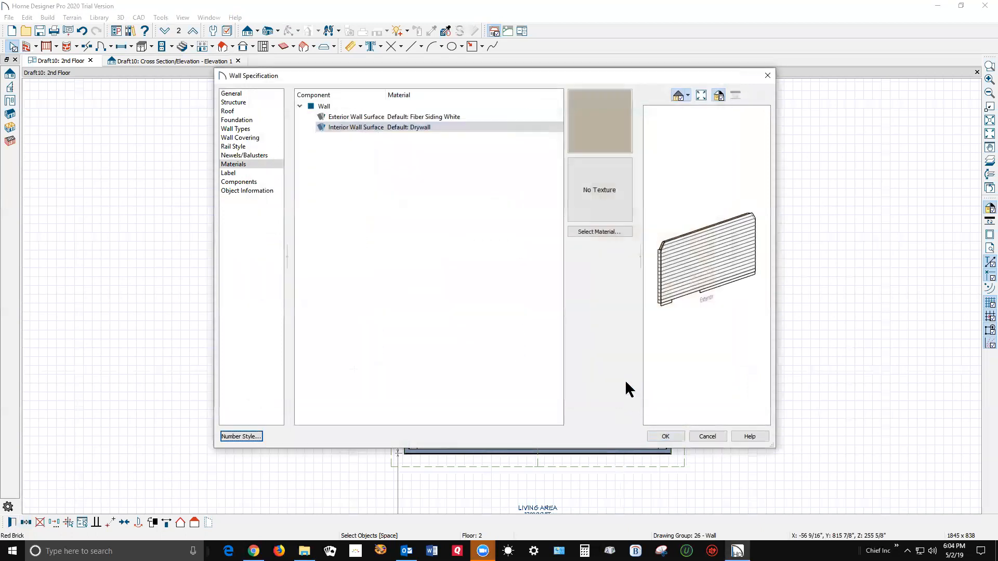
left_click_drag(679, 258, 693, 404)
left_click(665, 436)
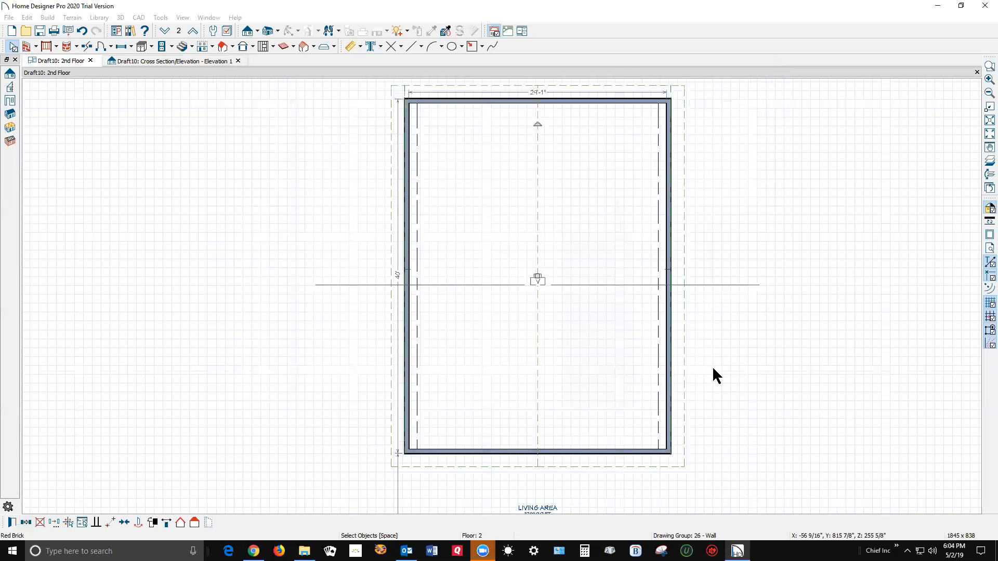
- Create a Perspective Full Overview camera view of the whole model
scroll(595, 311, "down", 3)
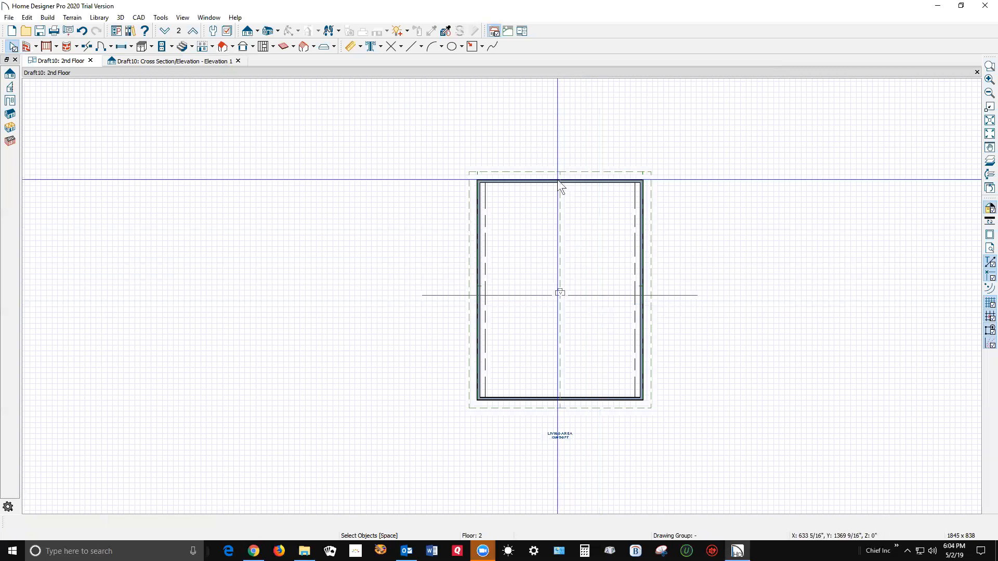
scroll(528, 204, "down", 2)
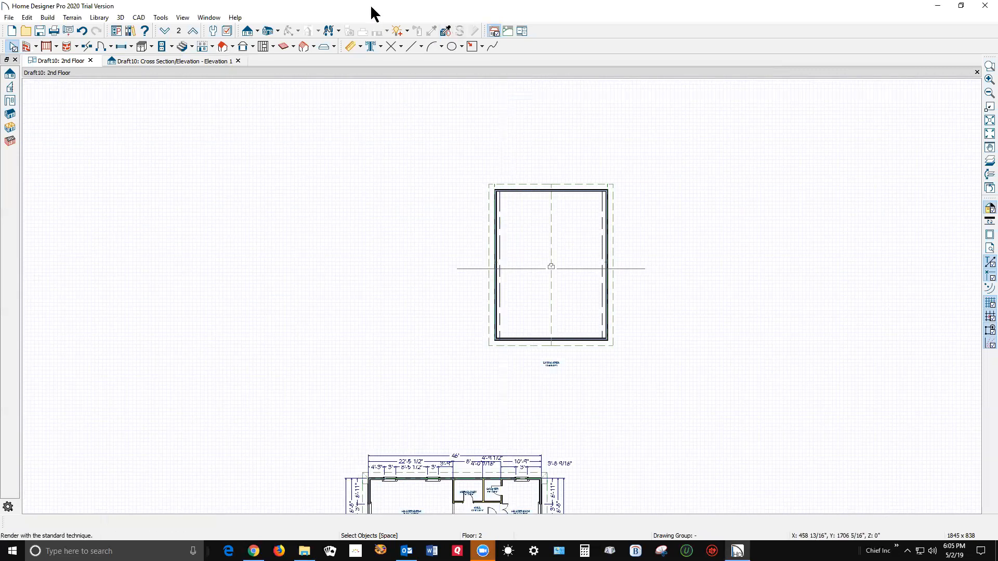
left_click(248, 31)
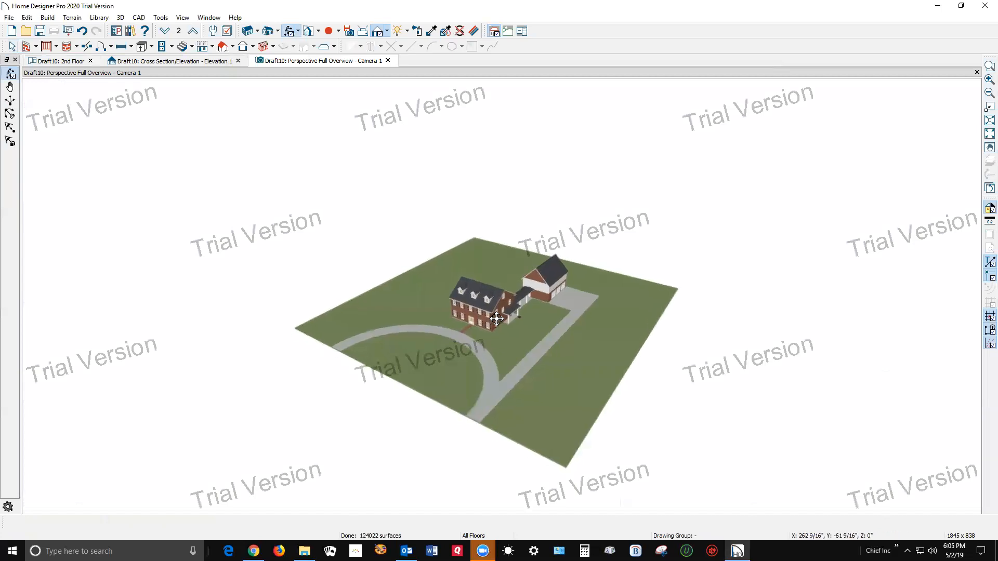
- Inspect the exterior walls of the main house and the detached garage in the 3D overview and close the camera view
scroll(502, 322, "up", 5)
scroll(483, 313, "up", 4)
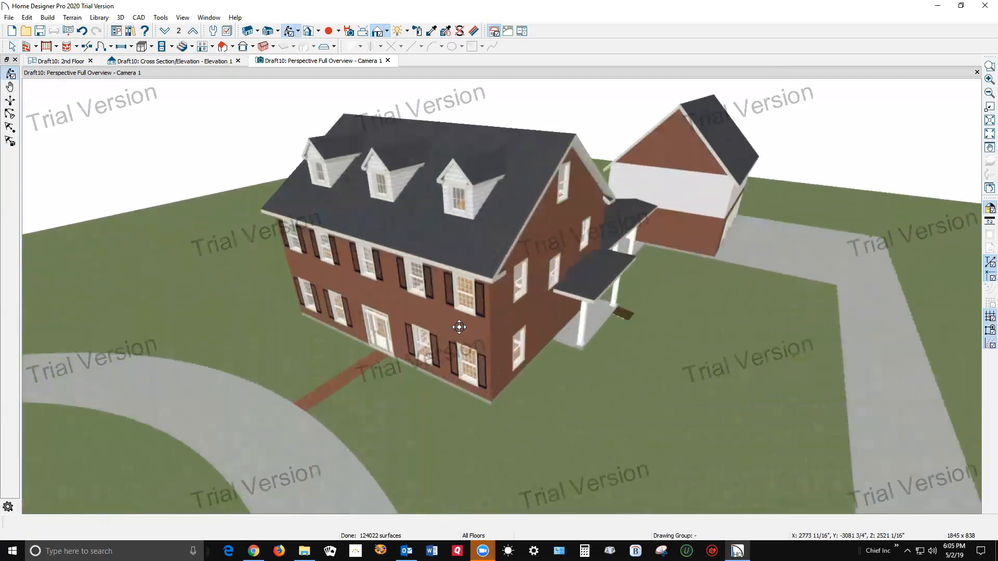
left_click_drag(552, 327, 363, 318)
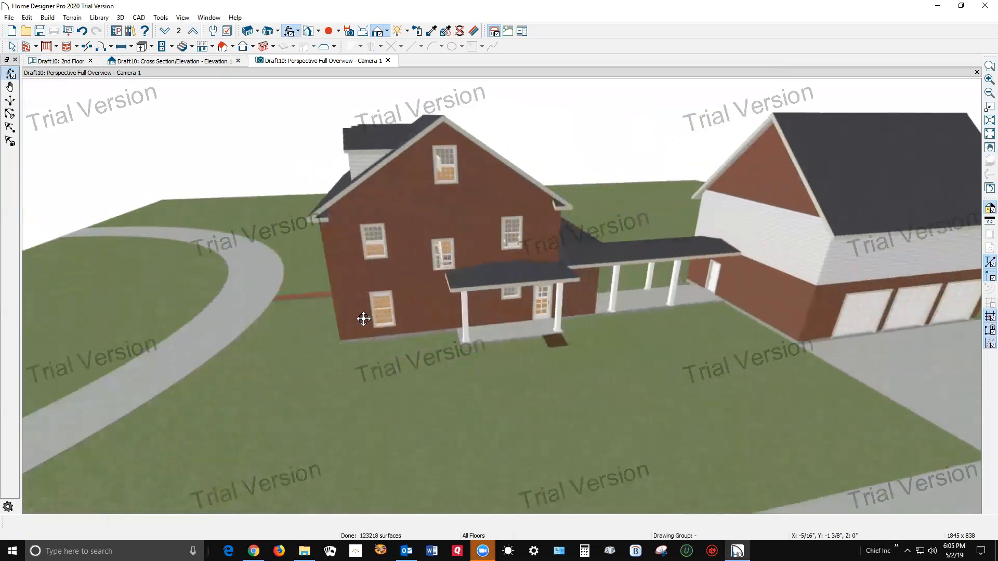
left_click_drag(846, 341, 804, 327)
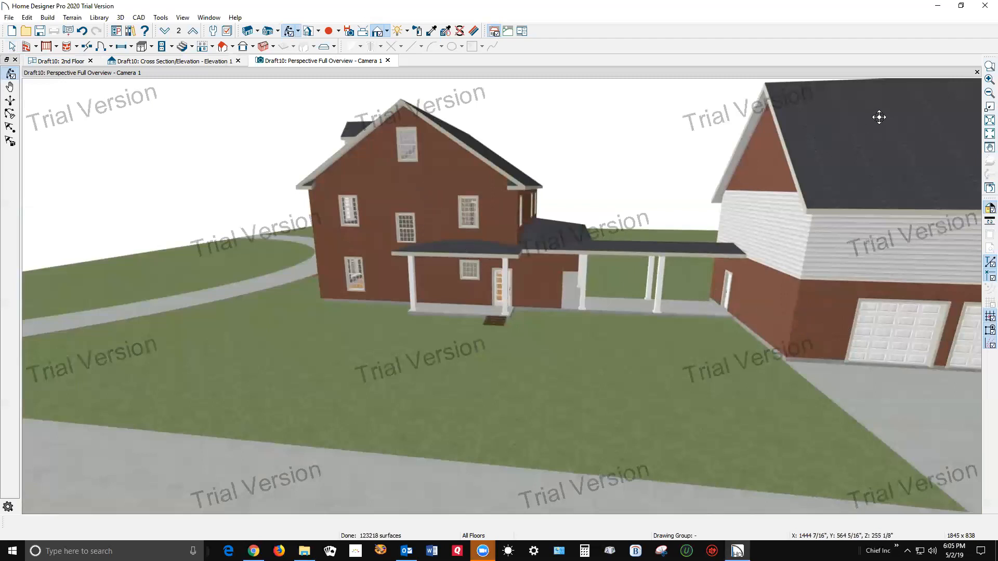
left_click(976, 72)
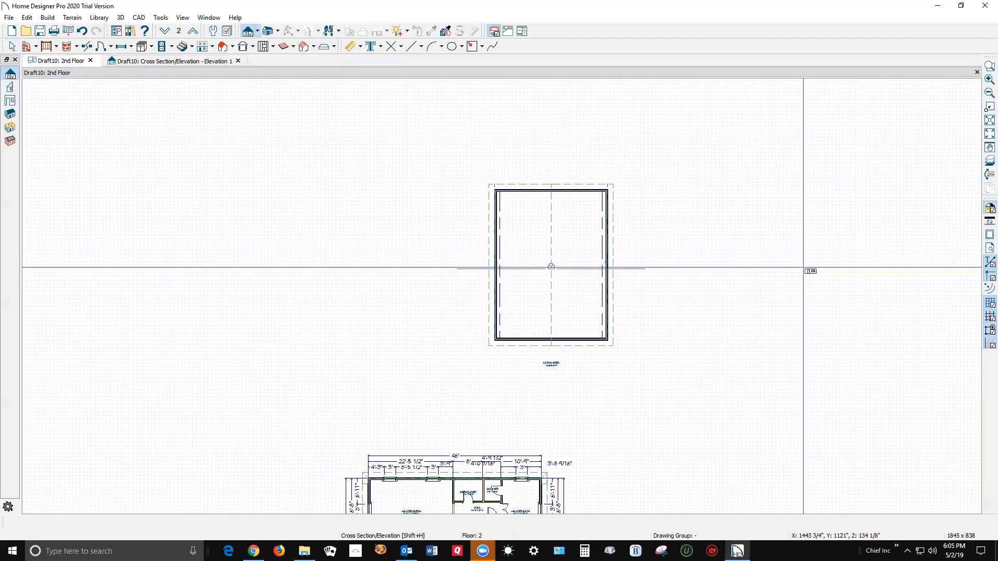
- Examine the main house's 2nd floor exterior walls in plan and return to the detached garage's 2nd floor
scroll(577, 379, "up", 6)
key("space")
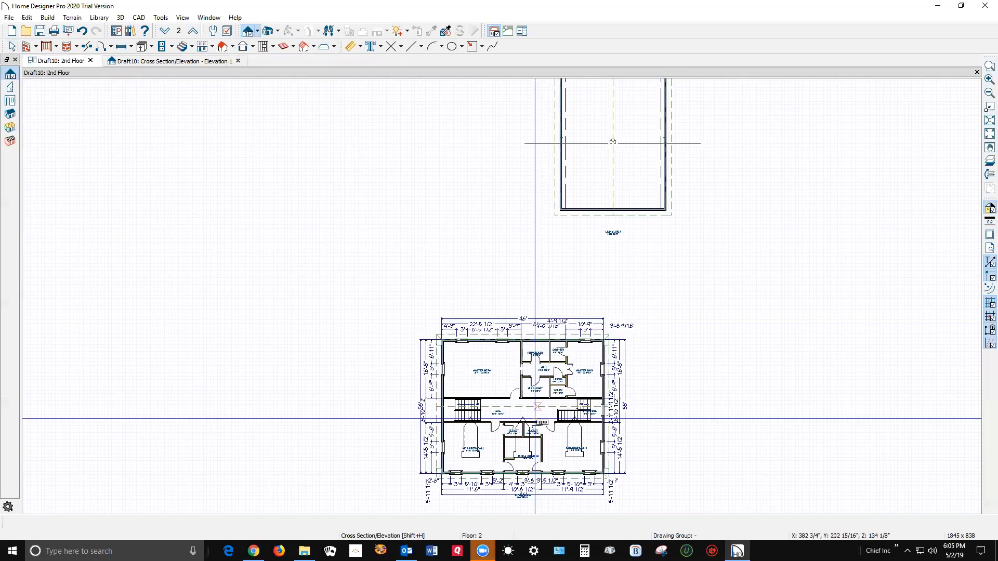
scroll(606, 333, "up", 1)
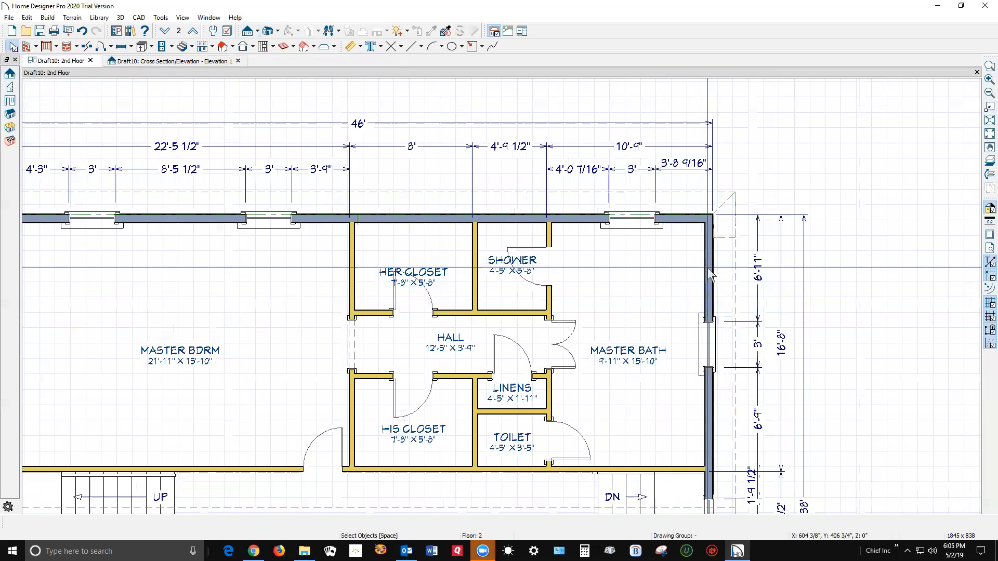
scroll(711, 274, "down", 6)
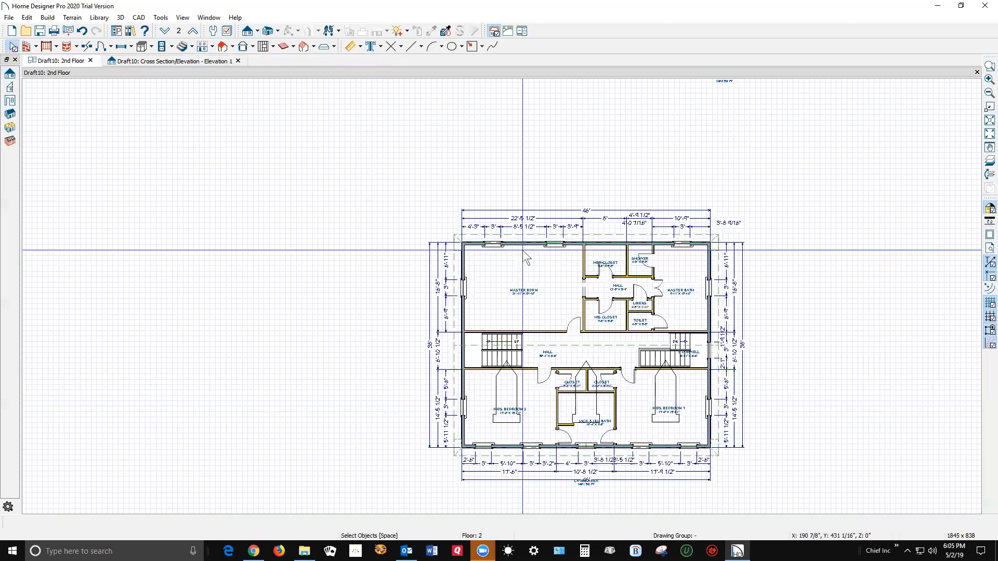
scroll(612, 281, "down", 4)
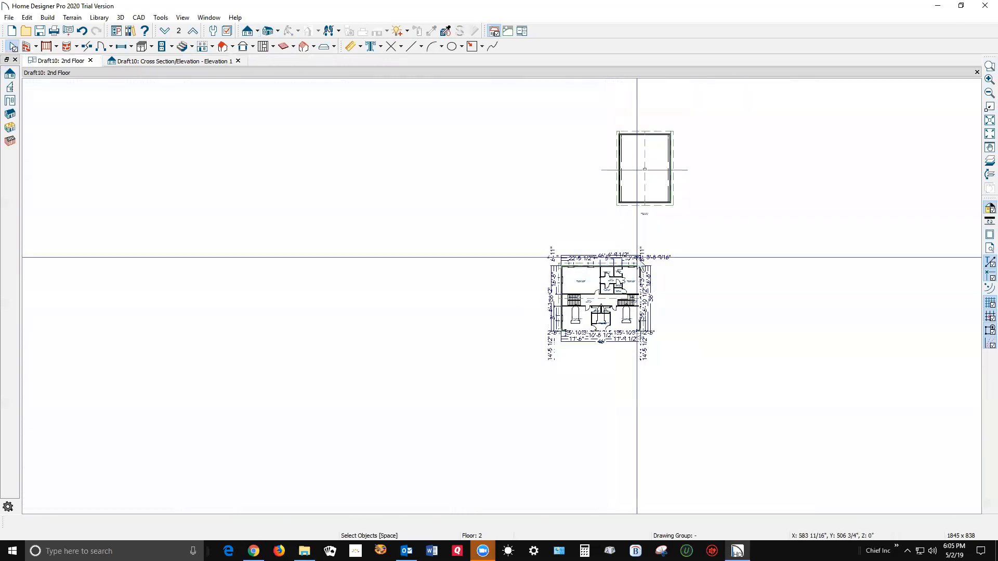
scroll(662, 129, "up", 5)
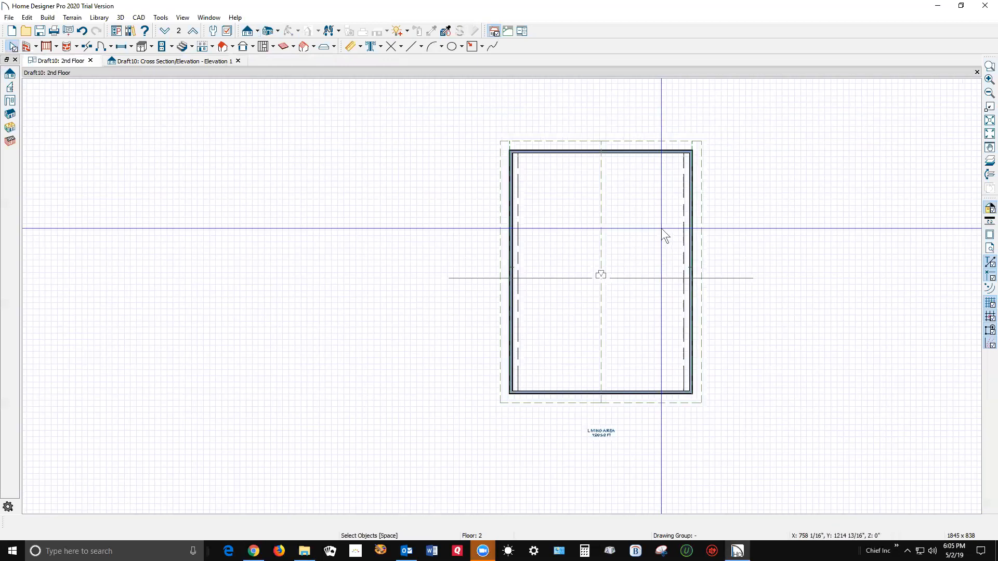
- Select all four 2nd floor walls of the detached garage and change their wall type to Brick-4
left_click(647, 392)
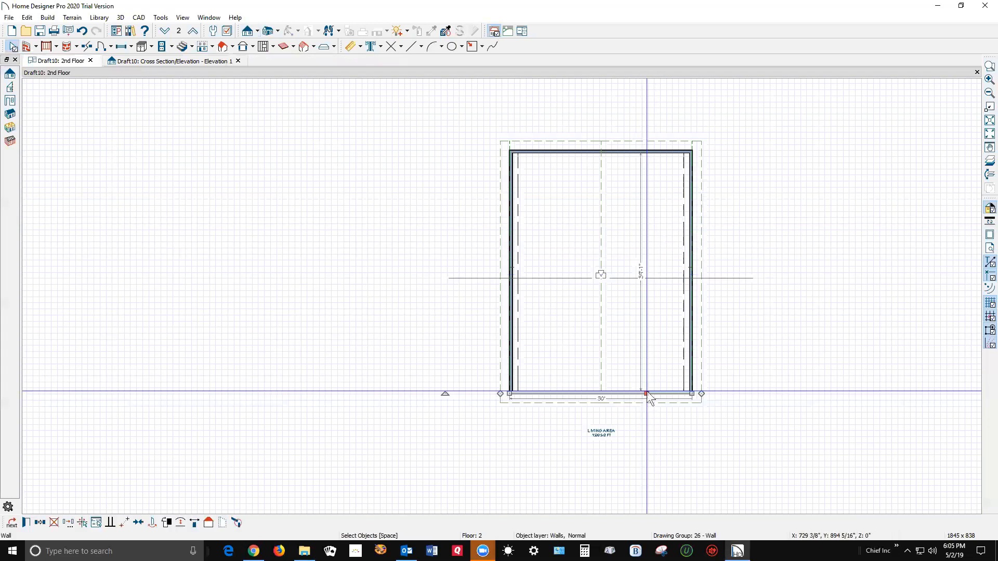
left_click(516, 323)
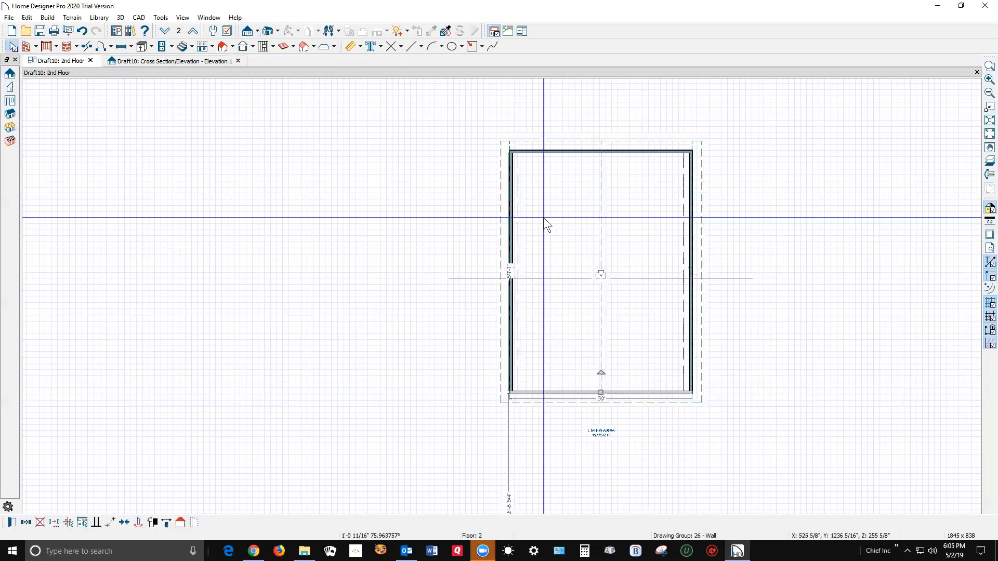
left_click(576, 150, "shift")
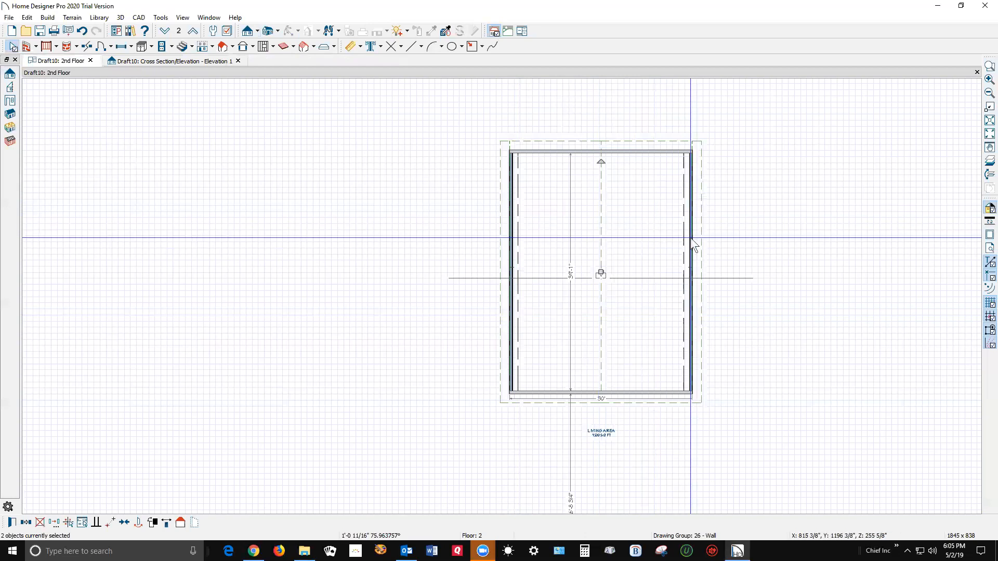
left_click(513, 274, "shift")
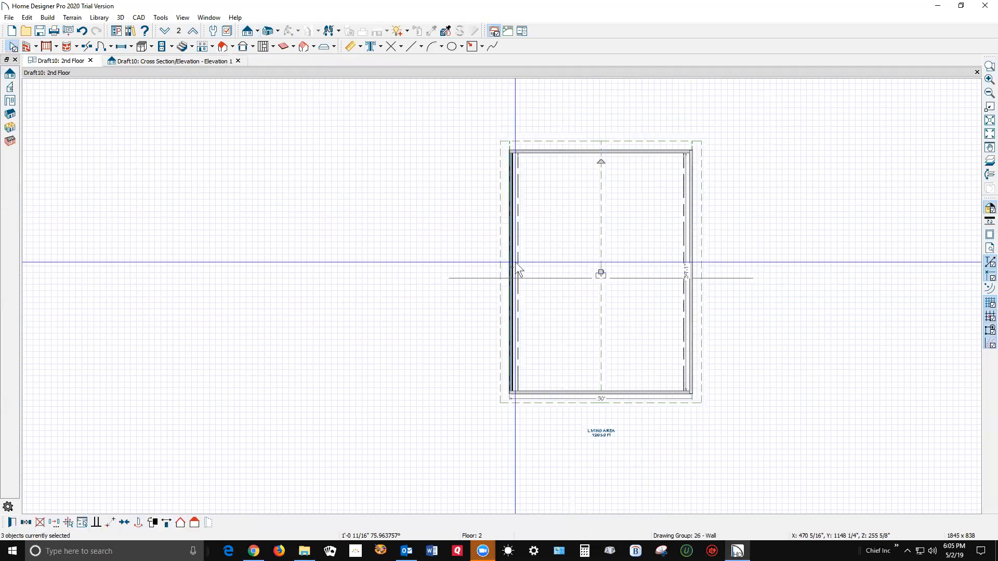
left_click(511, 261, "shift")
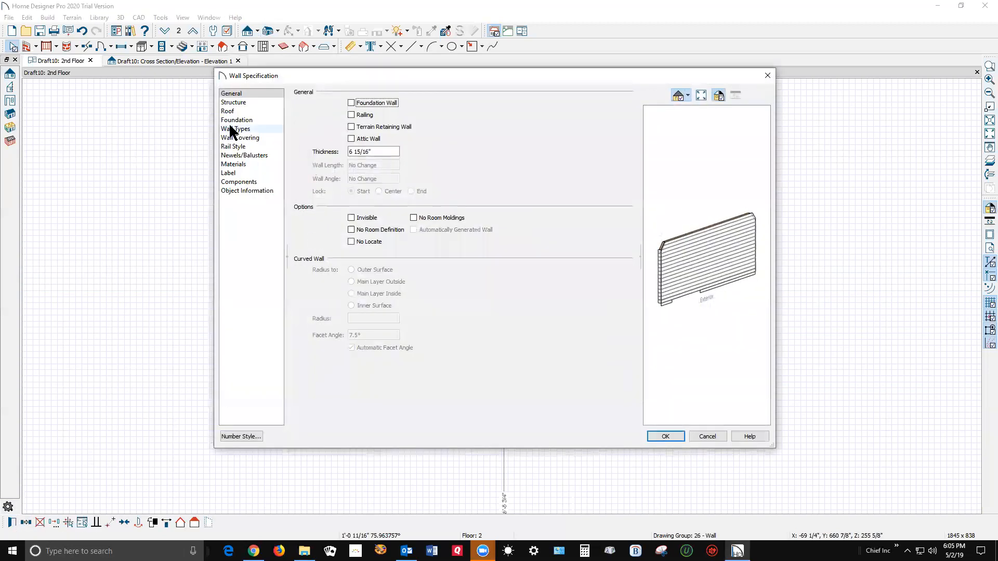
left_click(233, 130)
left_click(443, 105)
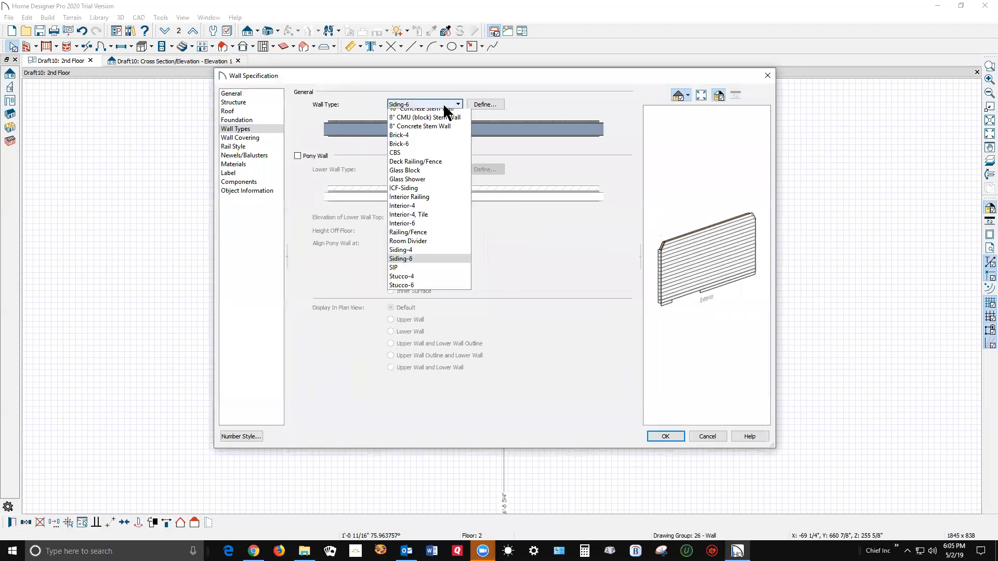
left_click(436, 140)
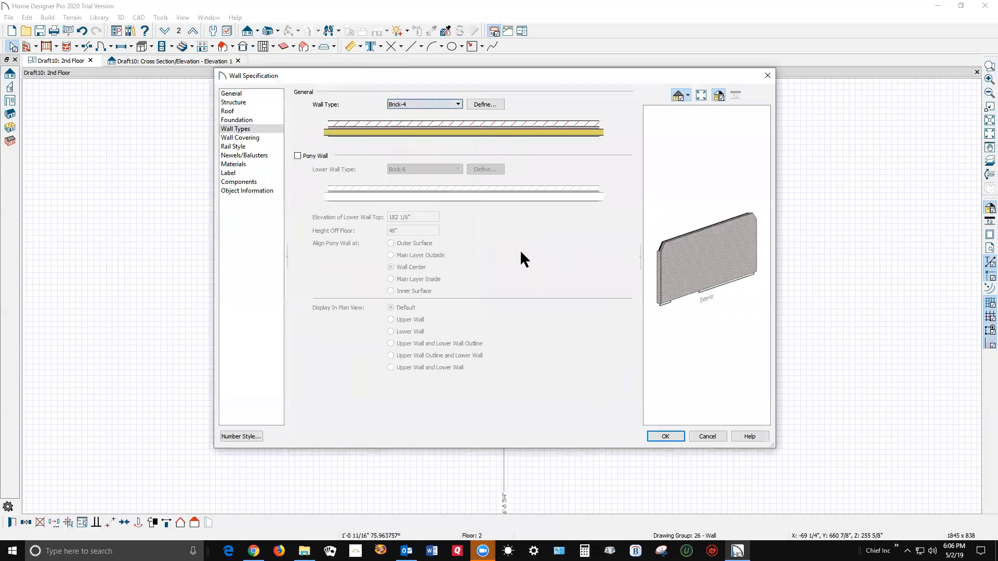
left_click(457, 104)
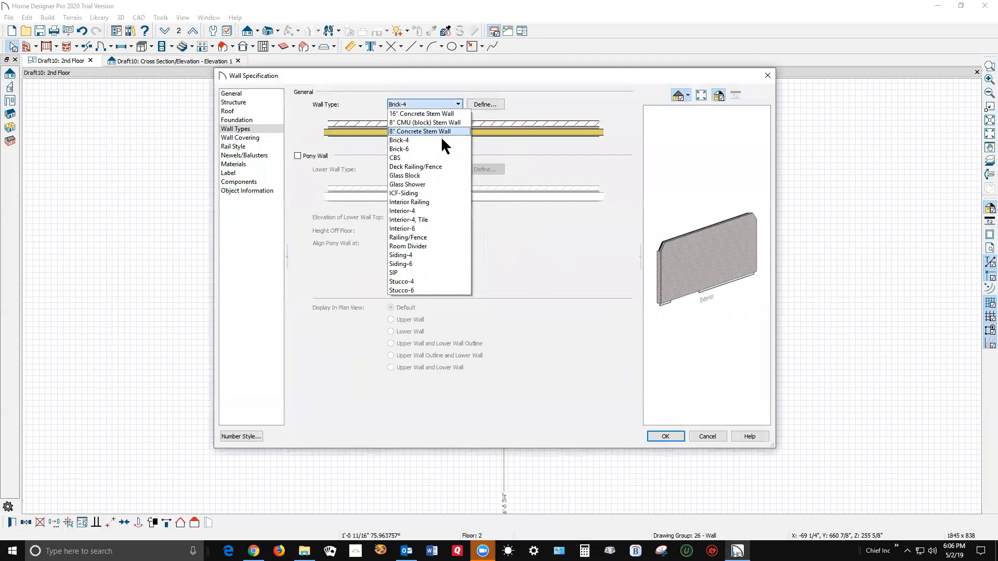
left_click(557, 94)
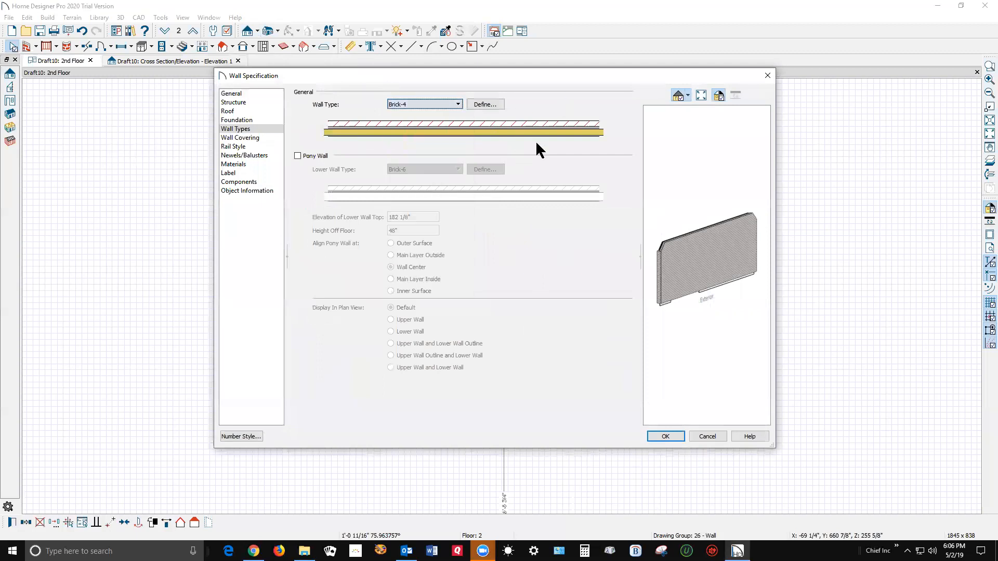
left_click(666, 437)
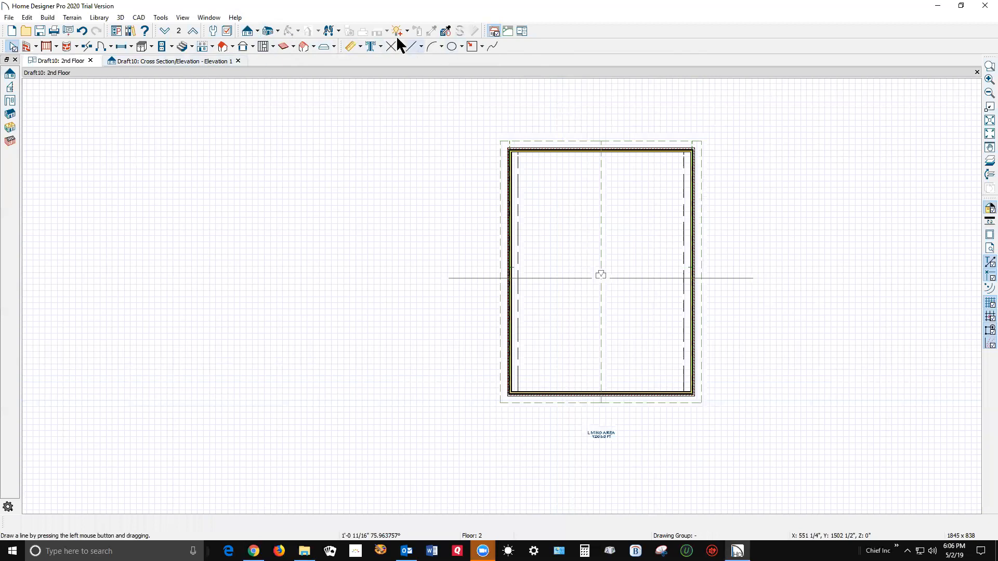
- Go down to the 1st floor, select the garage's four exterior walls and change their wall type to Brick-4
left_click(165, 31)
left_click(513, 317)
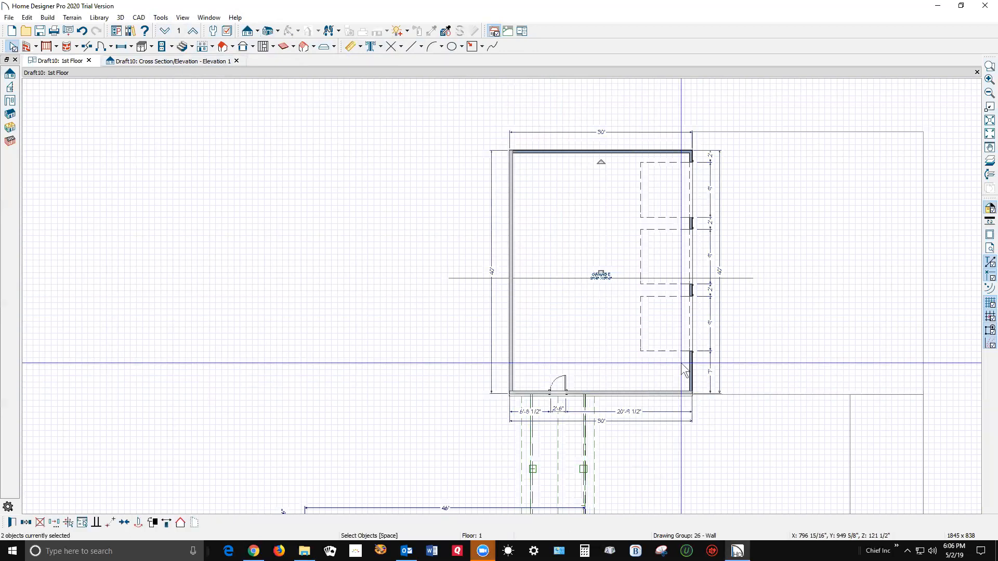
key("Escape")
left_click(631, 153)
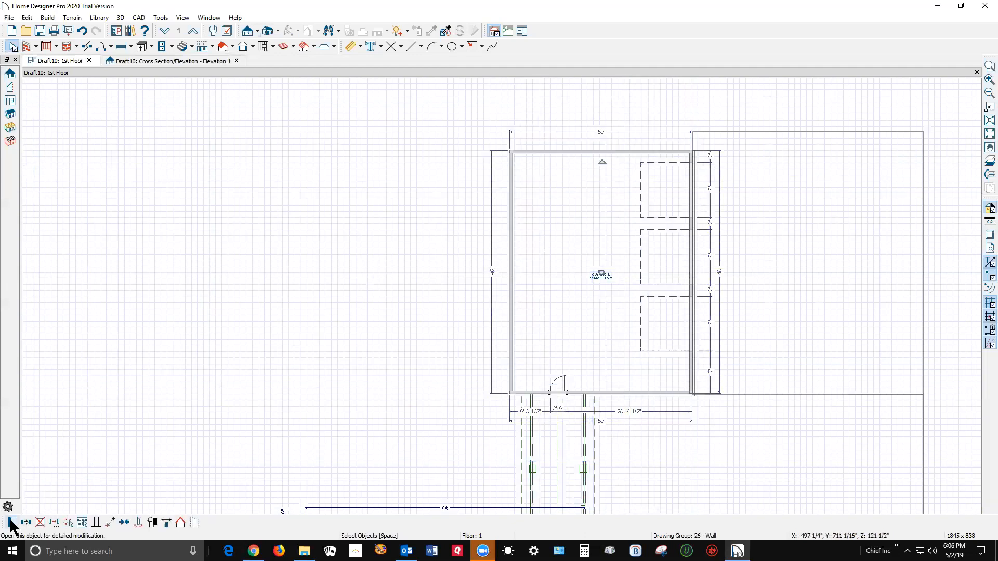
key("ctrl+e")
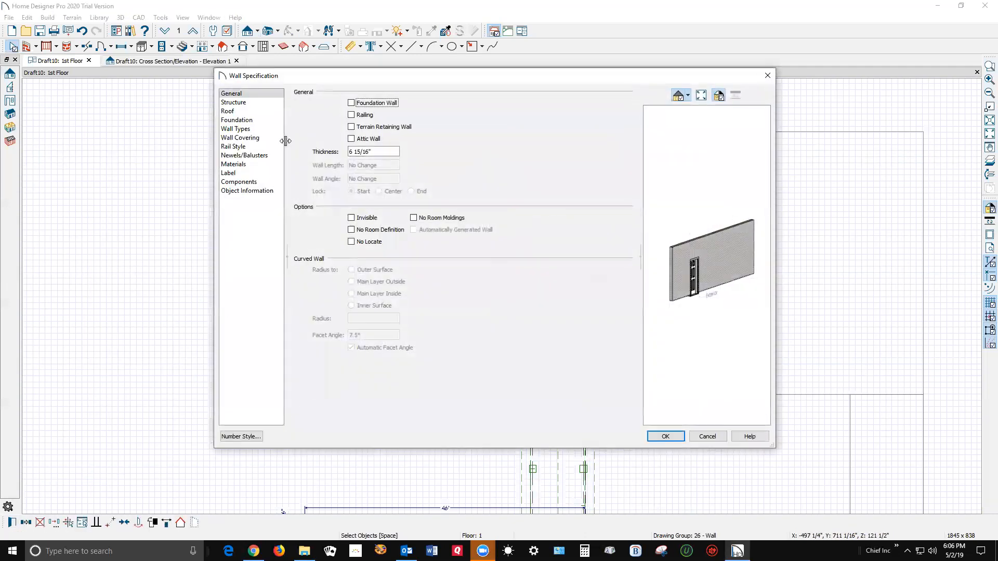
left_click(243, 130)
left_click(440, 103)
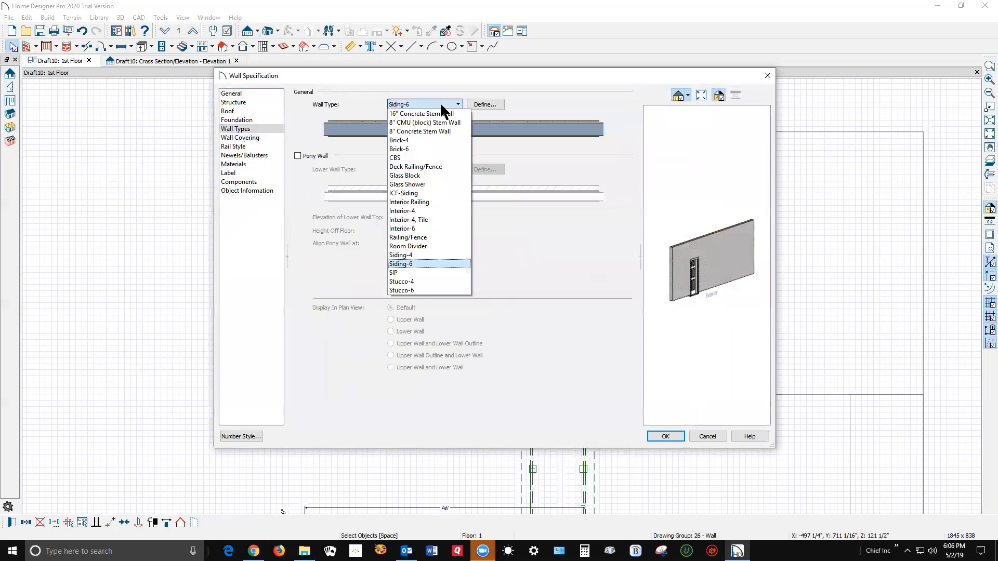
left_click(427, 141)
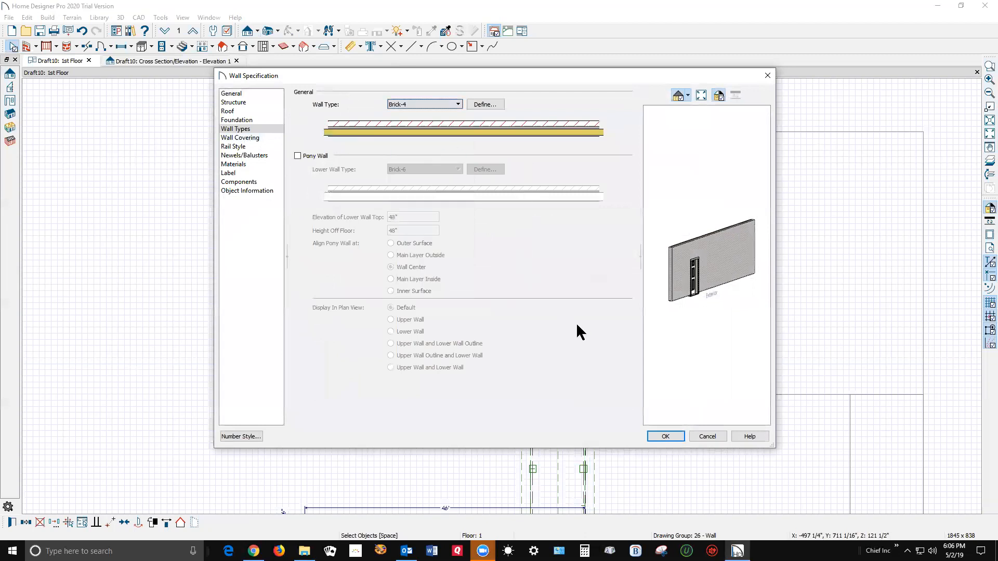
left_click(665, 436)
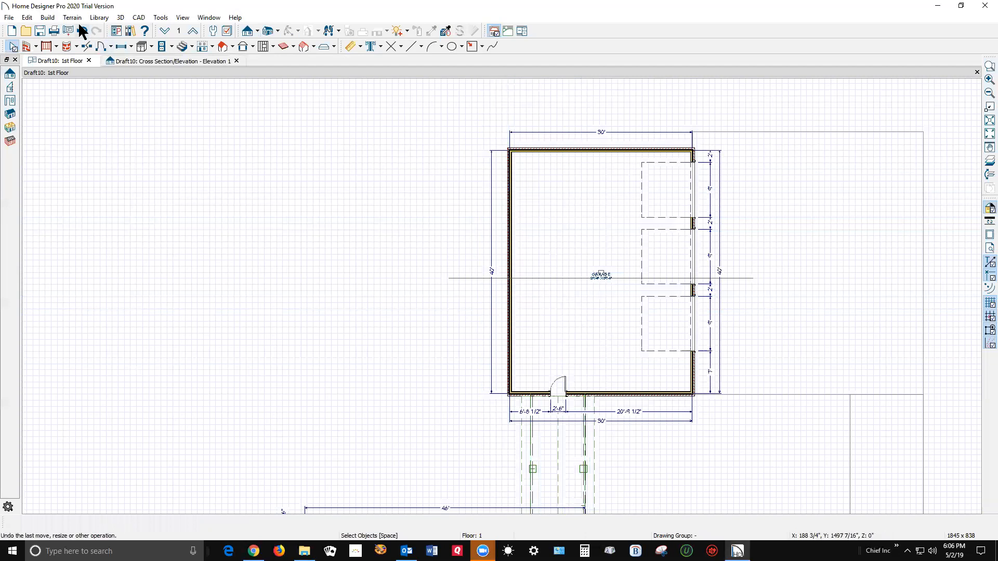
- Open the plan's Exterior Wall defaults and check the wall type setting and the exterior face of the wall preview
left_click(27, 18)
left_click(73, 223)
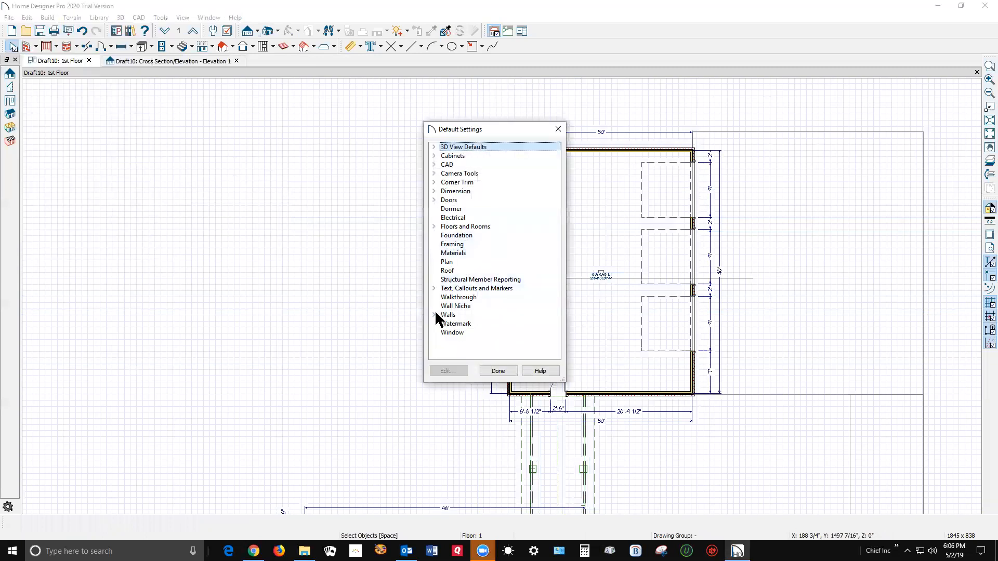
left_click(435, 315)
left_click(463, 332)
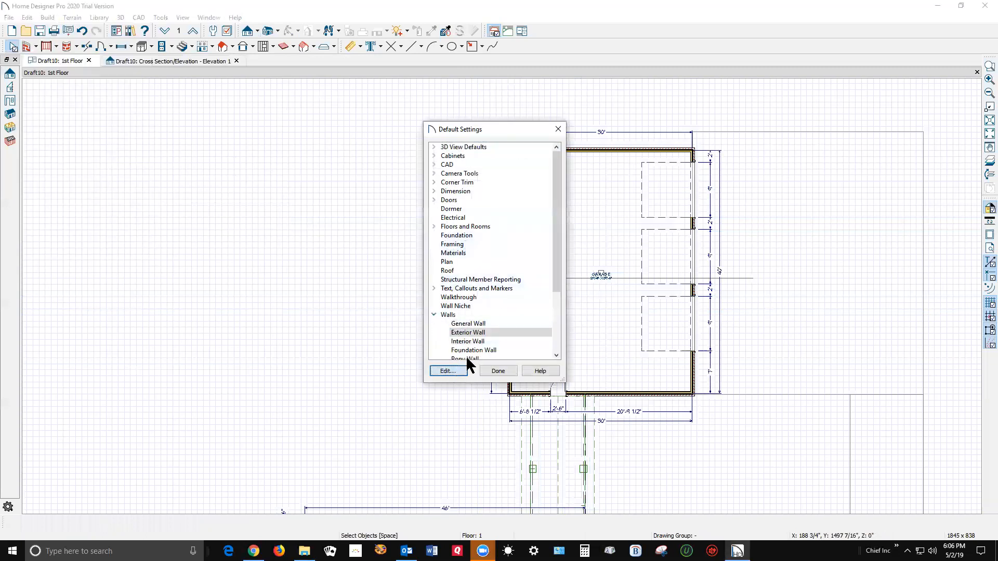
double_click(517, 334)
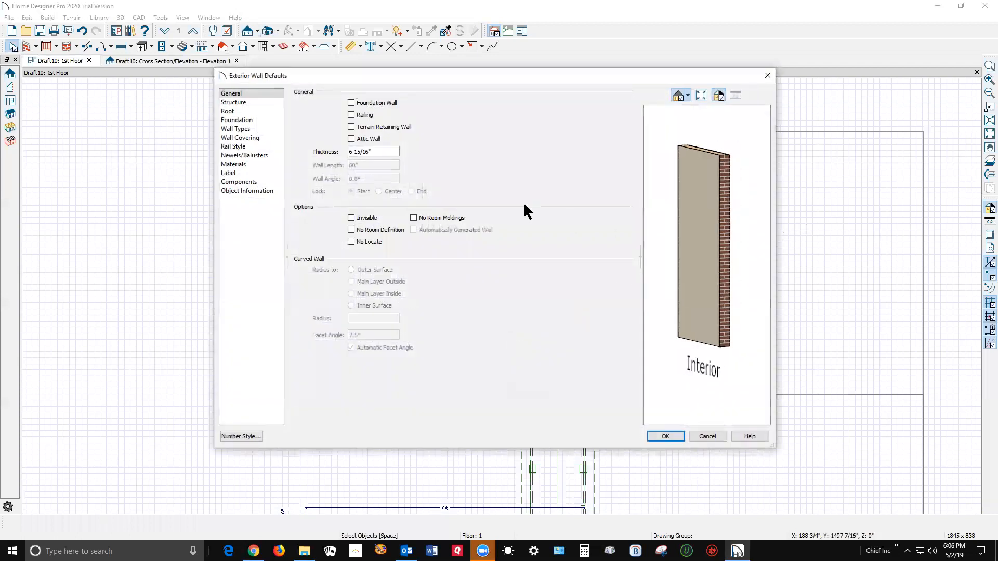
left_click(236, 128)
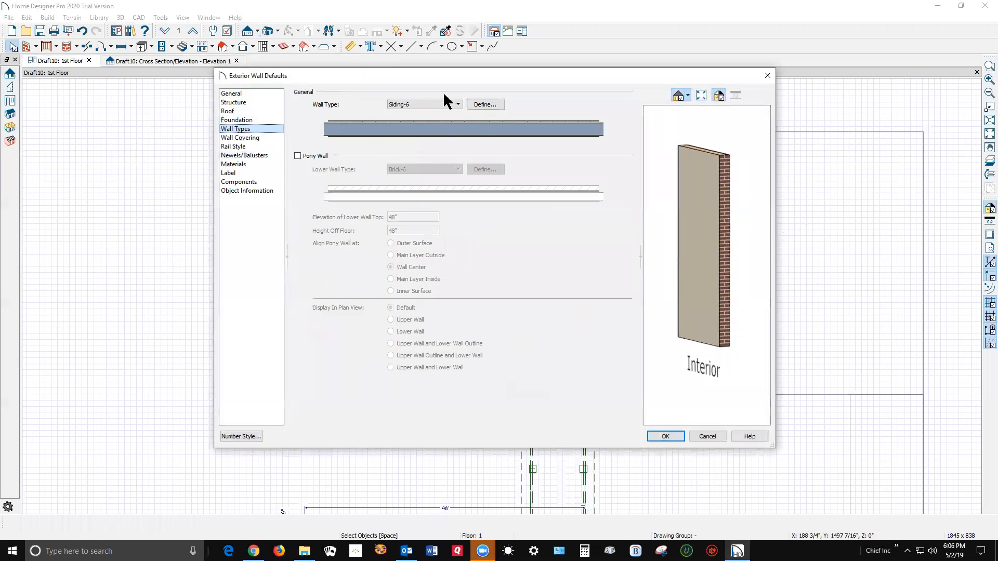
left_click_drag(738, 226, 627, 235)
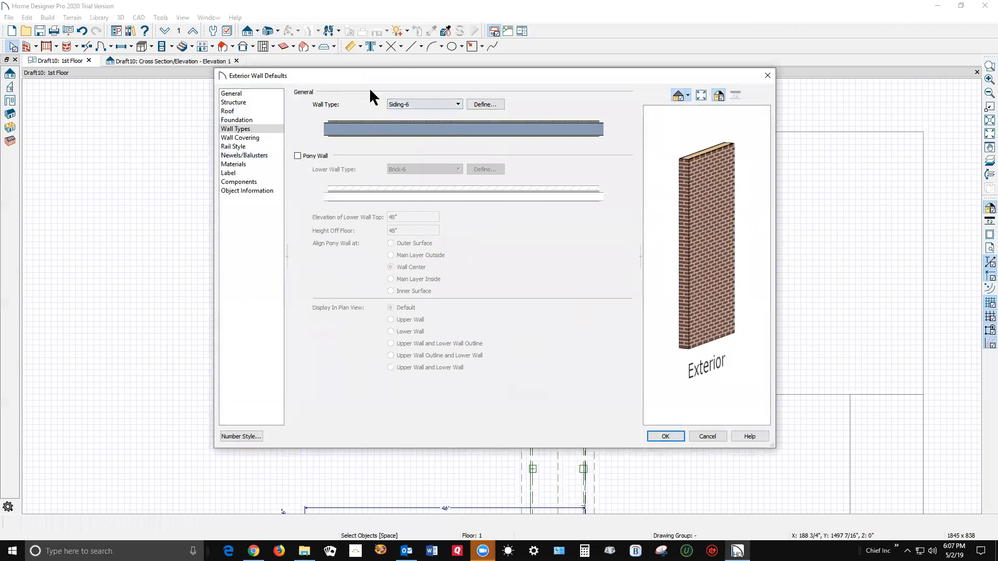
- Set the default exterior wall type to Brick-4, check its layer definition and apply the new default
left_click(457, 105)
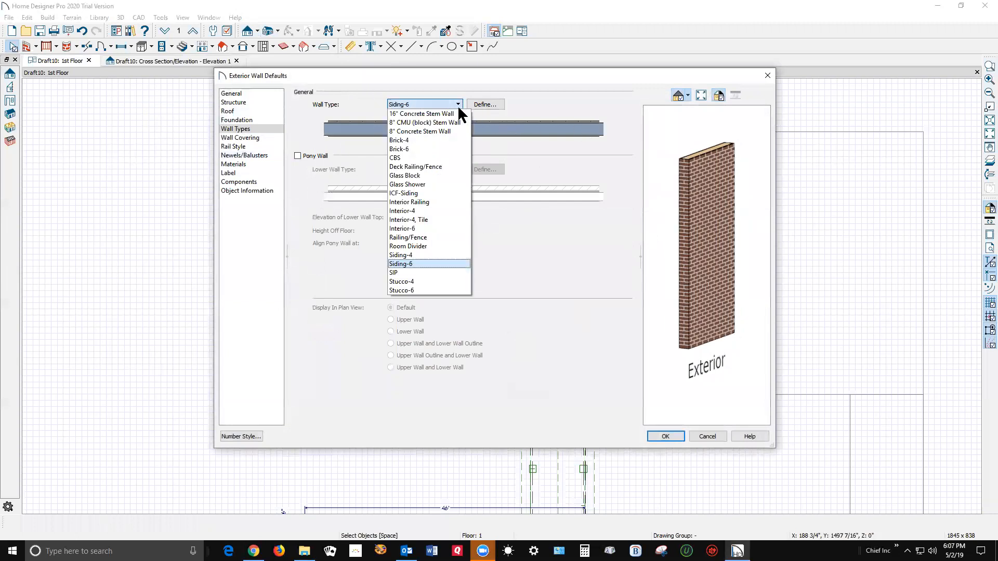
left_click(431, 138)
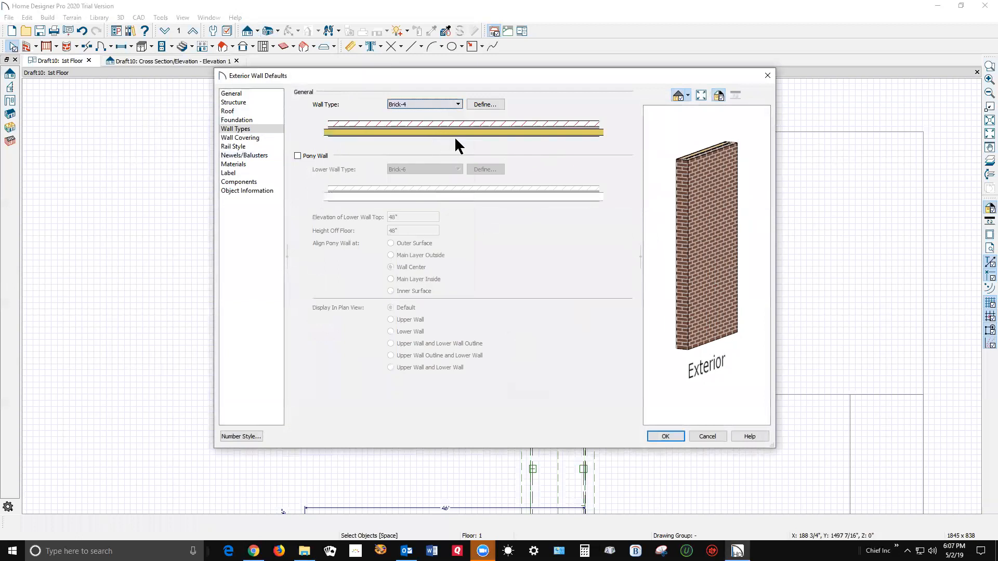
left_click(454, 105)
left_click(544, 103)
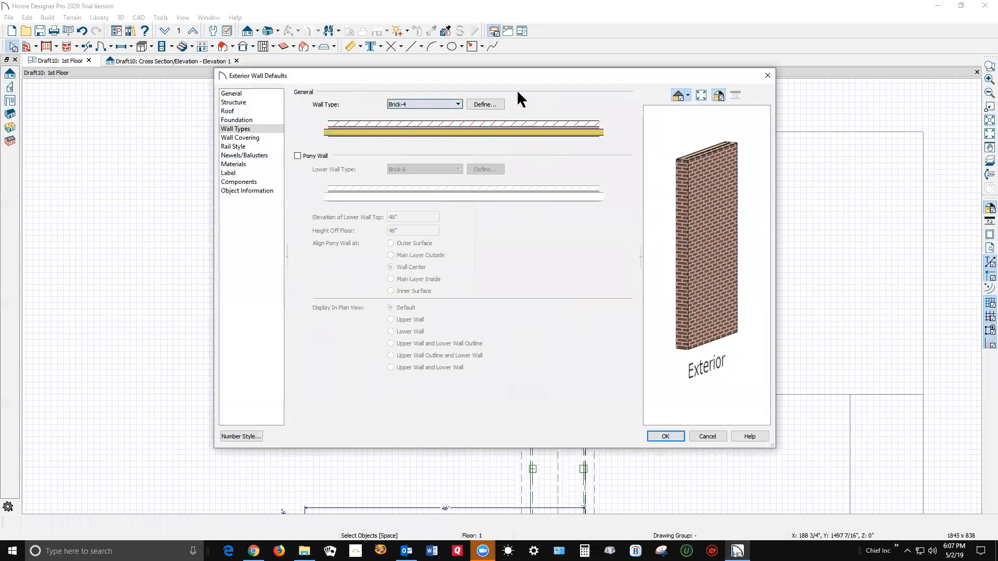
left_click(489, 104)
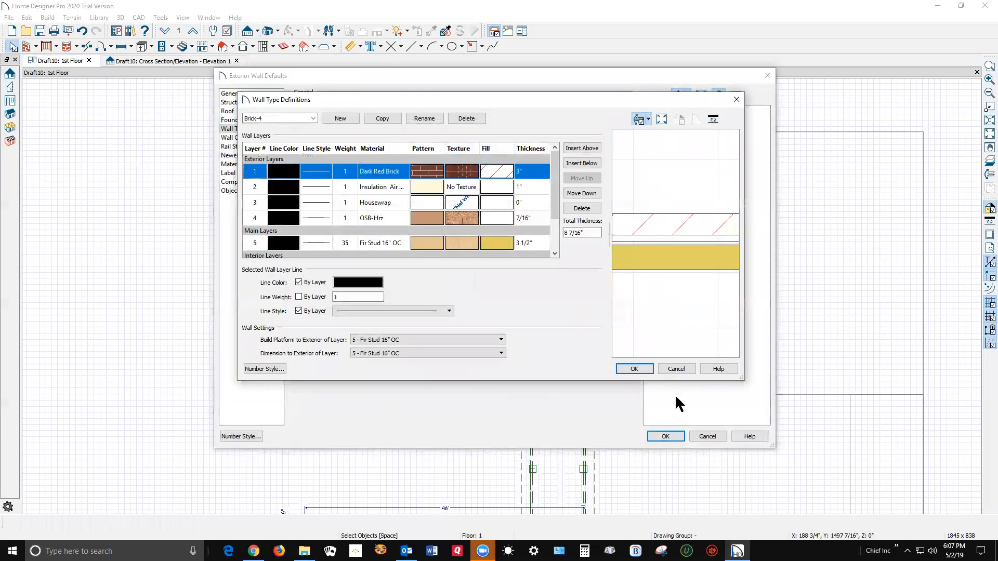
left_click(634, 368)
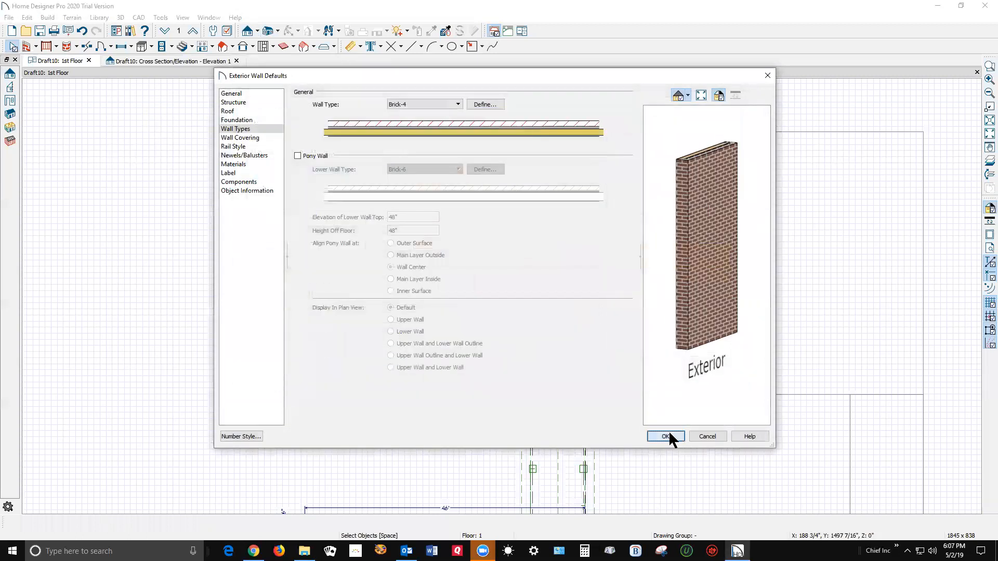
left_click(665, 435)
left_click(499, 372)
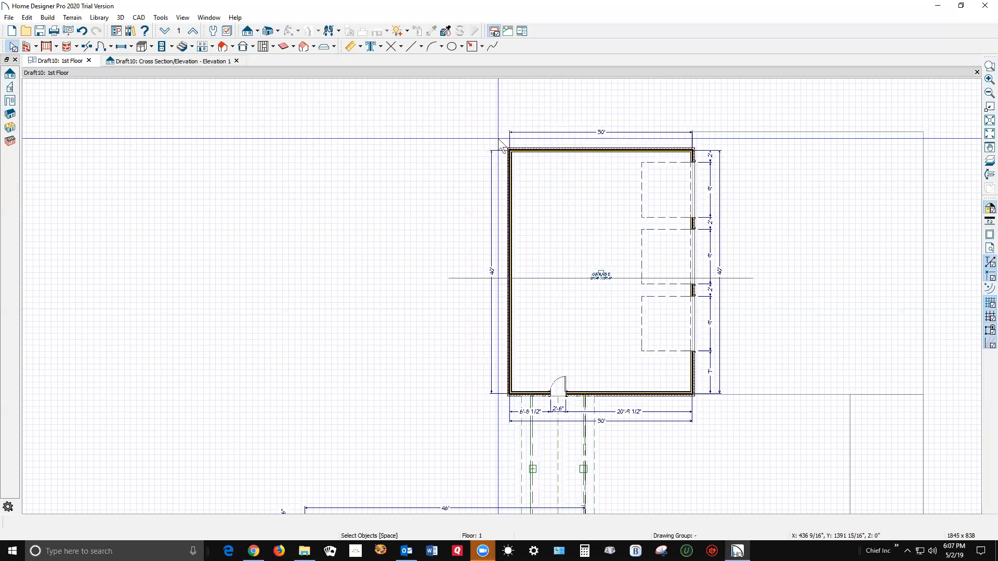
- Compare the main house's exterior walls with the detached garage's walls in the 1st floor plan
scroll(511, 158, "down", 2)
scroll(528, 343, "up", 5)
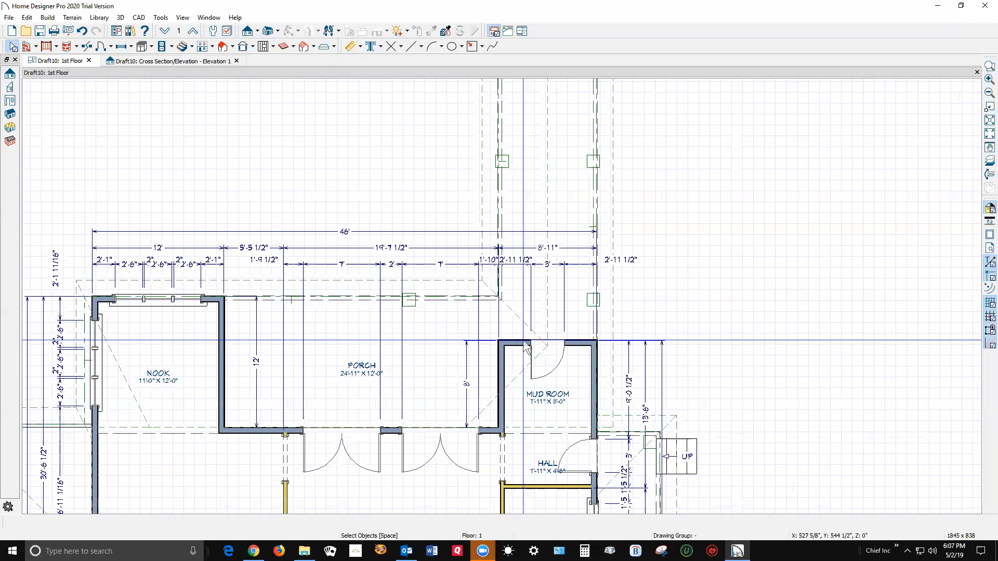
scroll(526, 348, "down", 6)
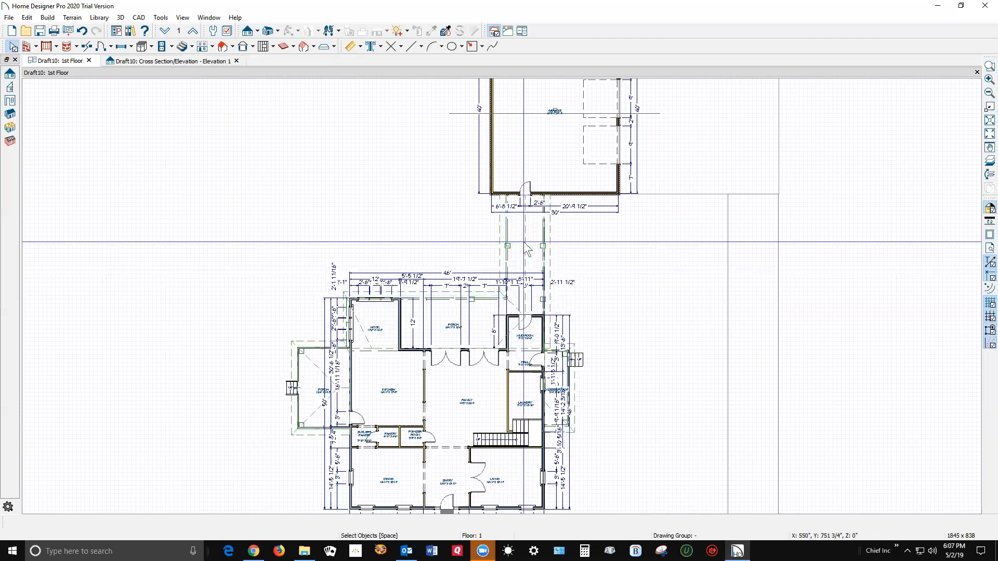
scroll(541, 204, "up", 4)
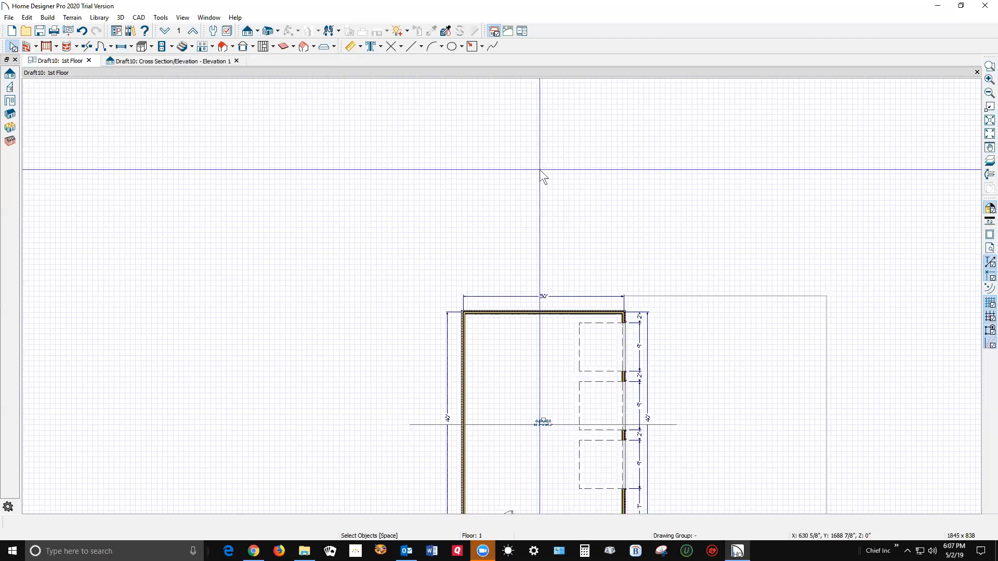
scroll(542, 344, "up", 3)
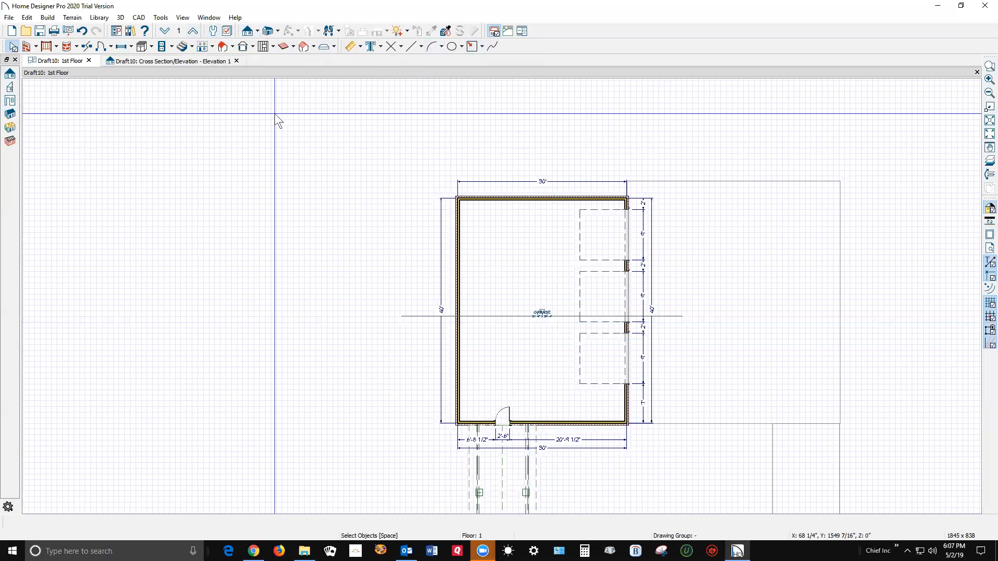
- In the Elevation 1 cross section, change the garage's attic gable wall type to Siding-4 and check its layer definition
left_click(174, 61)
scroll(818, 294, "down", 2)
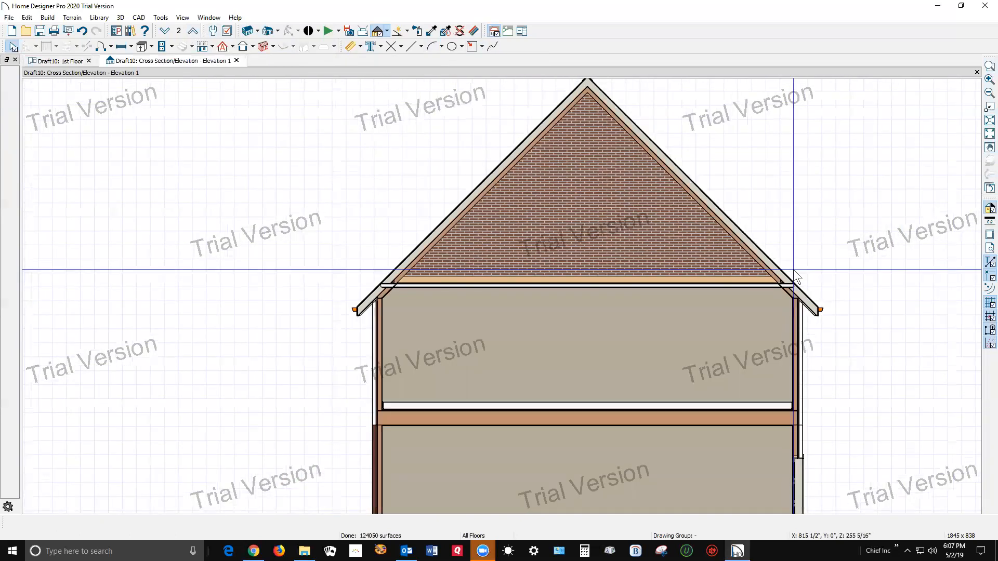
scroll(793, 270, "down", 2)
scroll(676, 271, "up", 1)
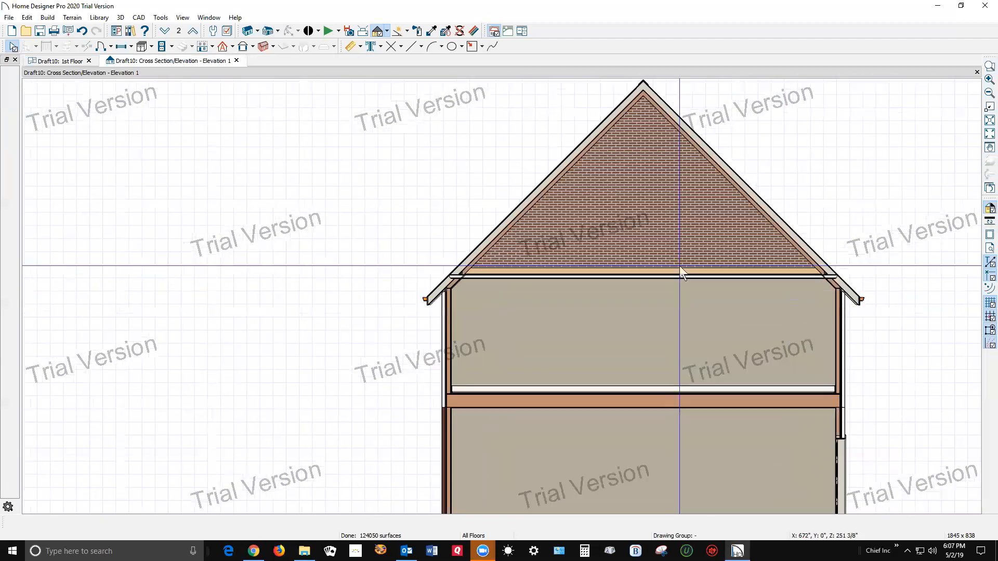
right_click(671, 225)
left_click(709, 254)
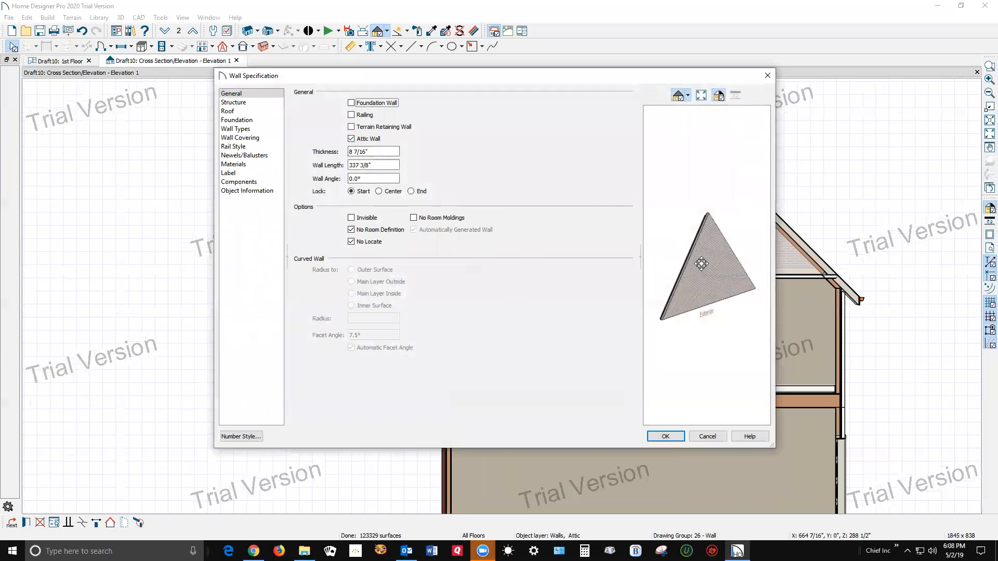
left_click(244, 130)
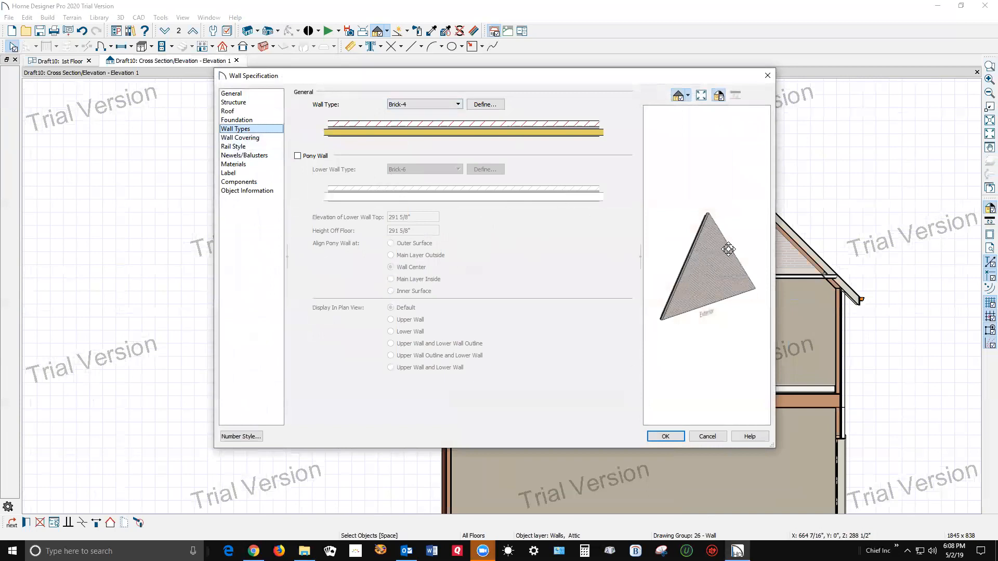
left_click(458, 104)
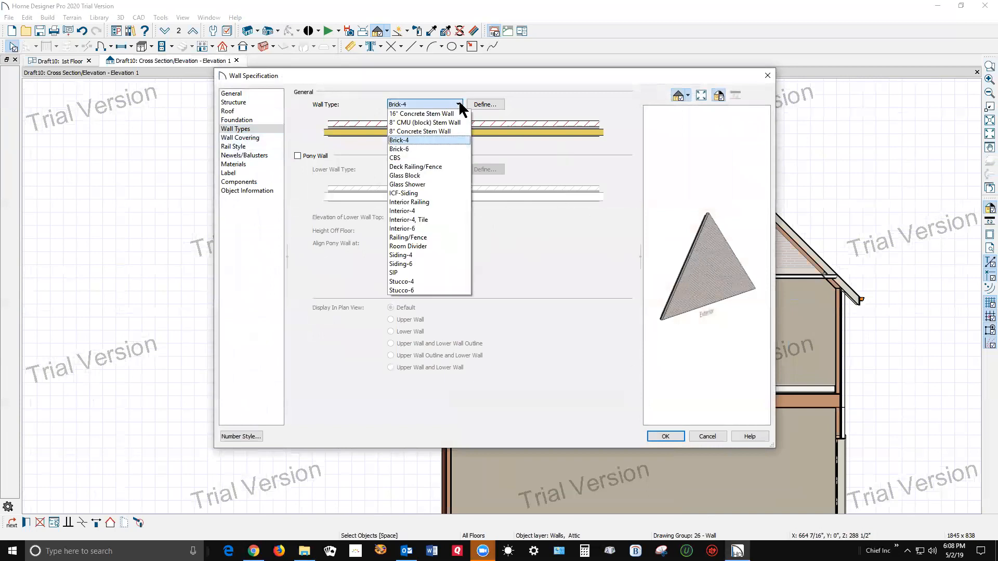
left_click(421, 254)
left_click_drag(771, 300, 738, 290)
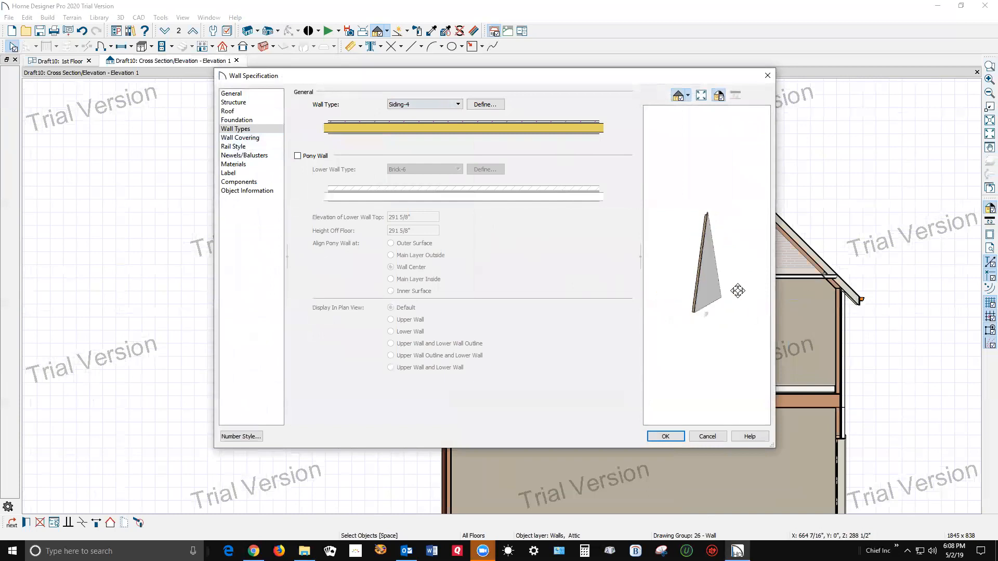
left_click(482, 102)
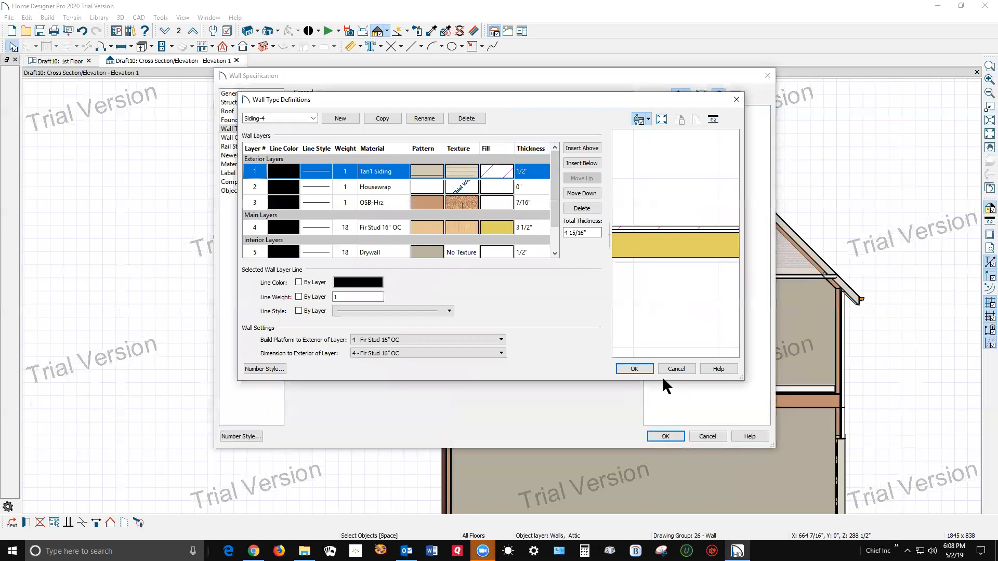
left_click(634, 370)
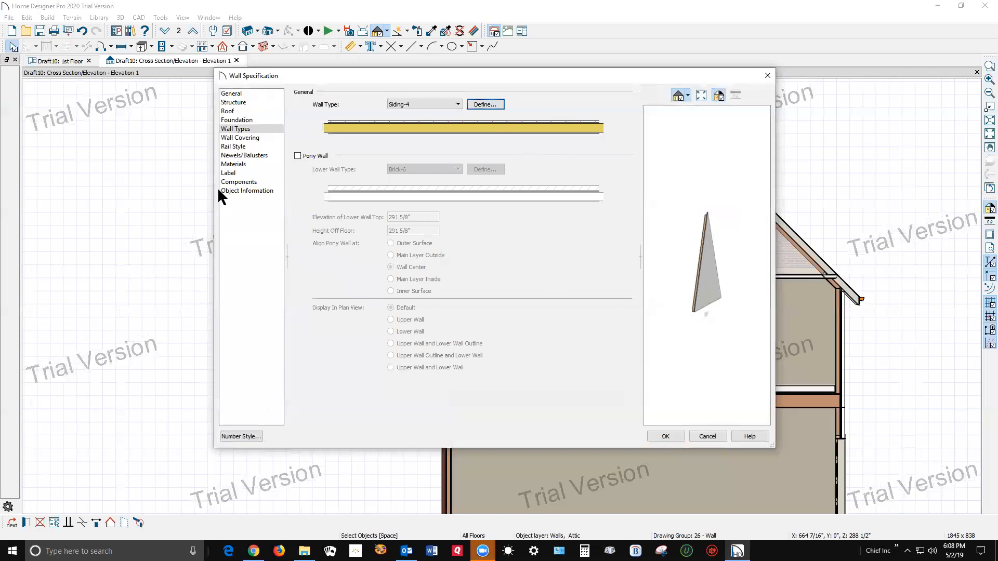
- Reset the attic gable wall's exterior and interior surface materials to Use Default and apply the wall changes
left_click(232, 166)
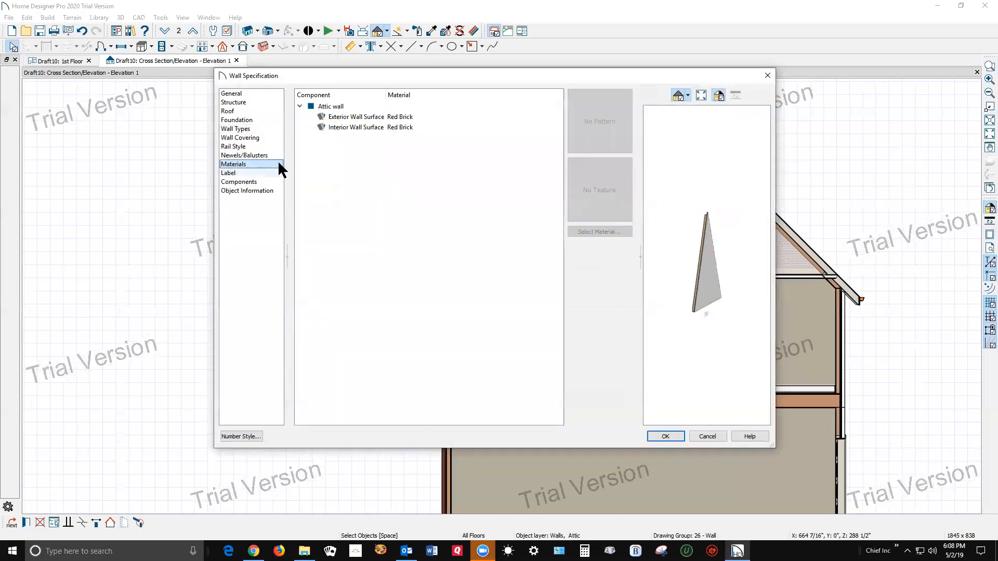
left_click(409, 119)
left_click(390, 127, "shift")
left_click(575, 231)
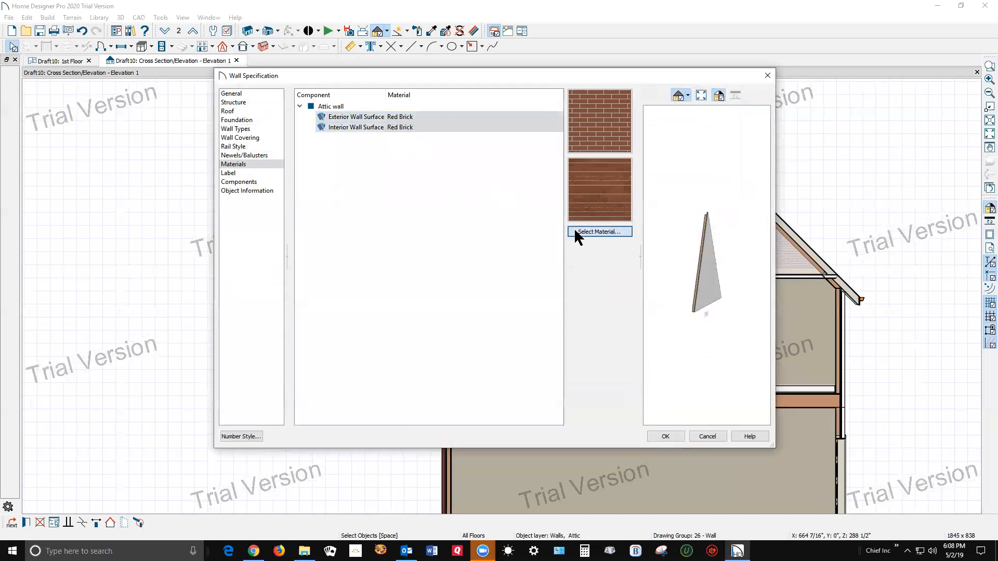
left_click(281, 110)
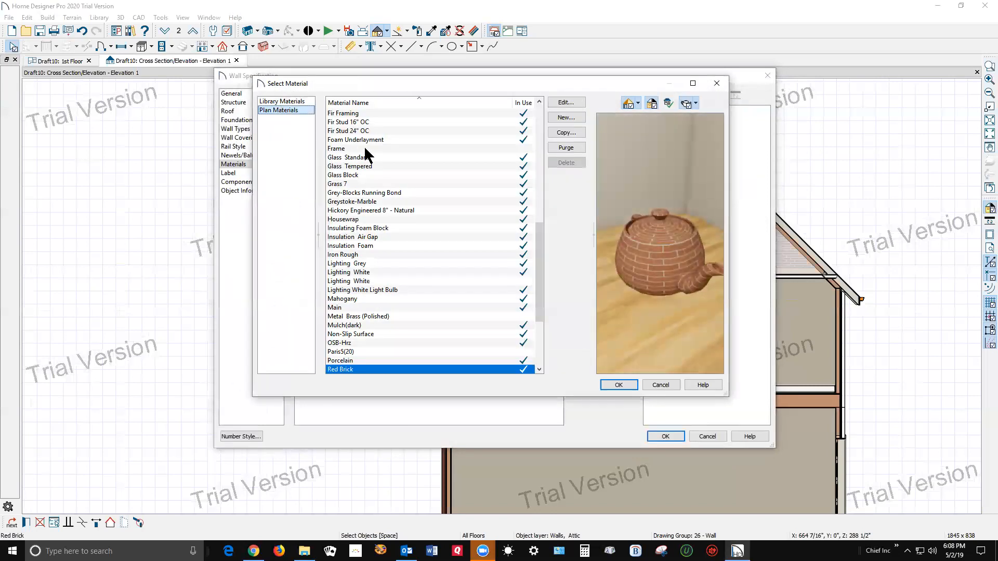
left_click_drag(541, 278, 526, 122)
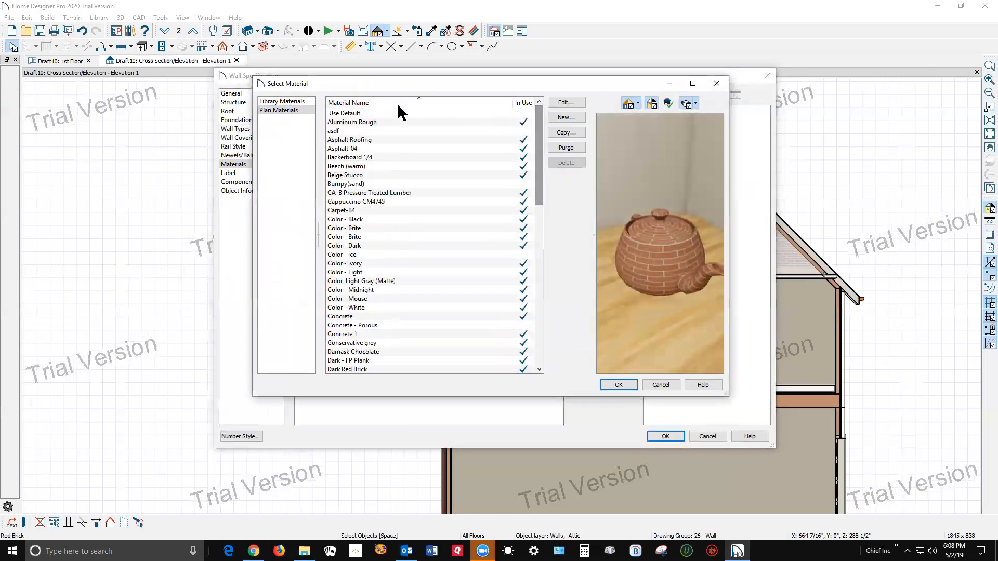
left_click(363, 114)
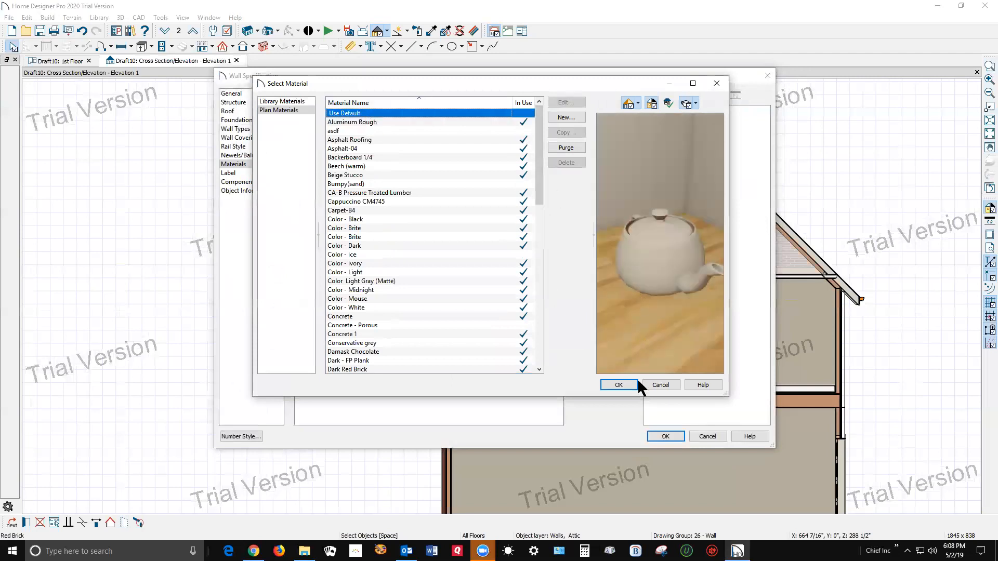
left_click(622, 384)
left_click_drag(700, 295, 783, 439)
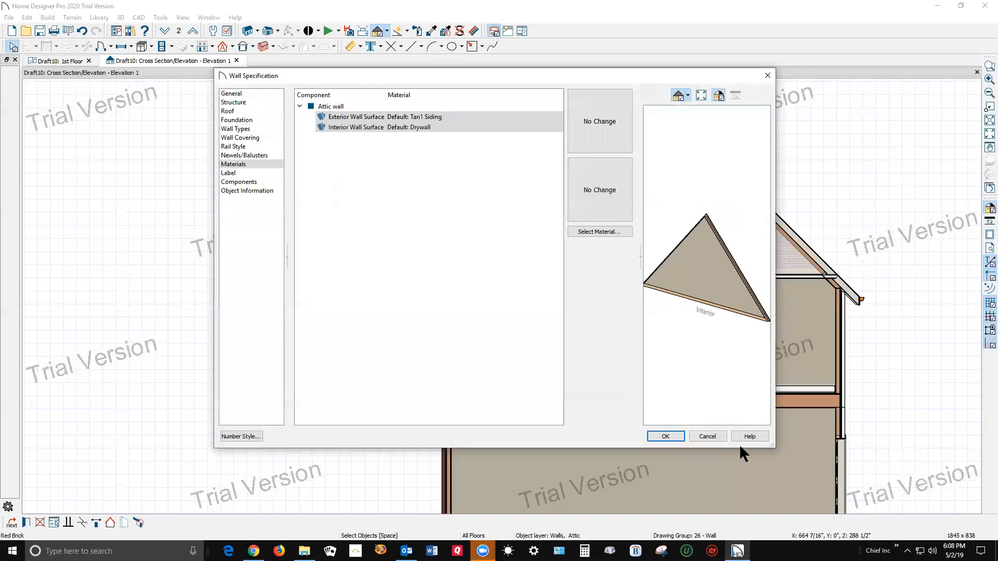
left_click(659, 435)
left_click(556, 283)
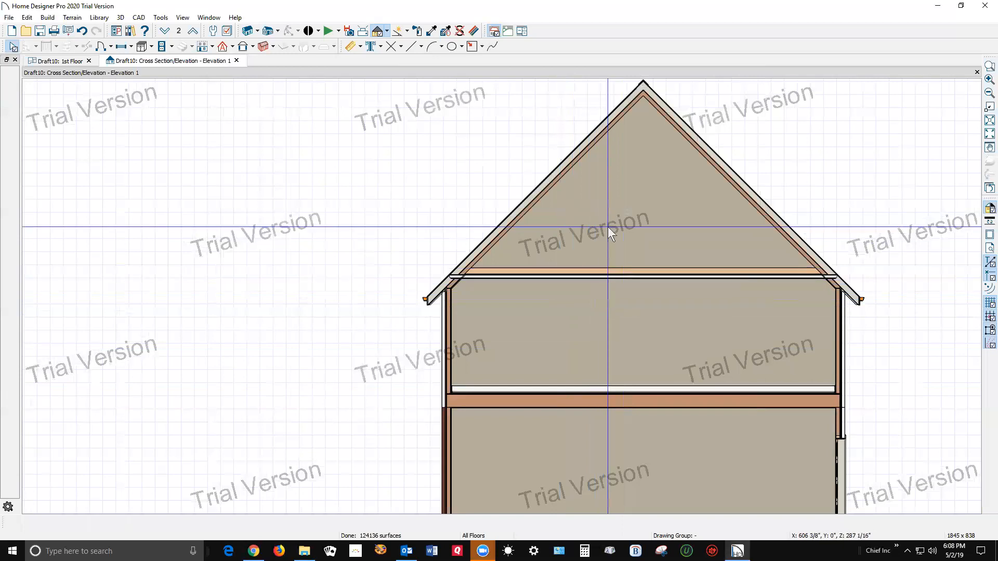
- Measure the height of the garage's 2nd floor side wall in the cross section with the Tape Measure
scroll(607, 227, "down", 1)
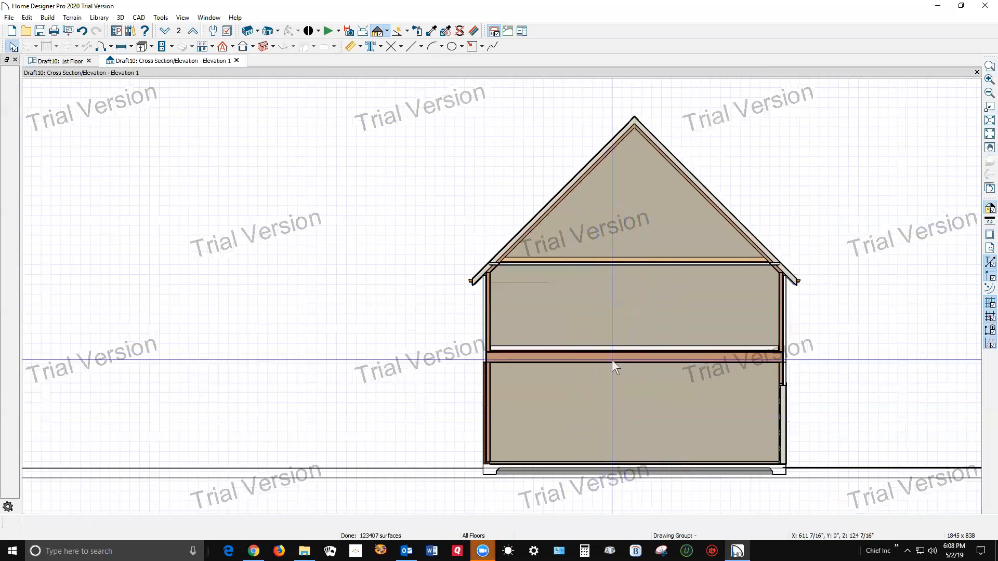
scroll(628, 272, "up", 1)
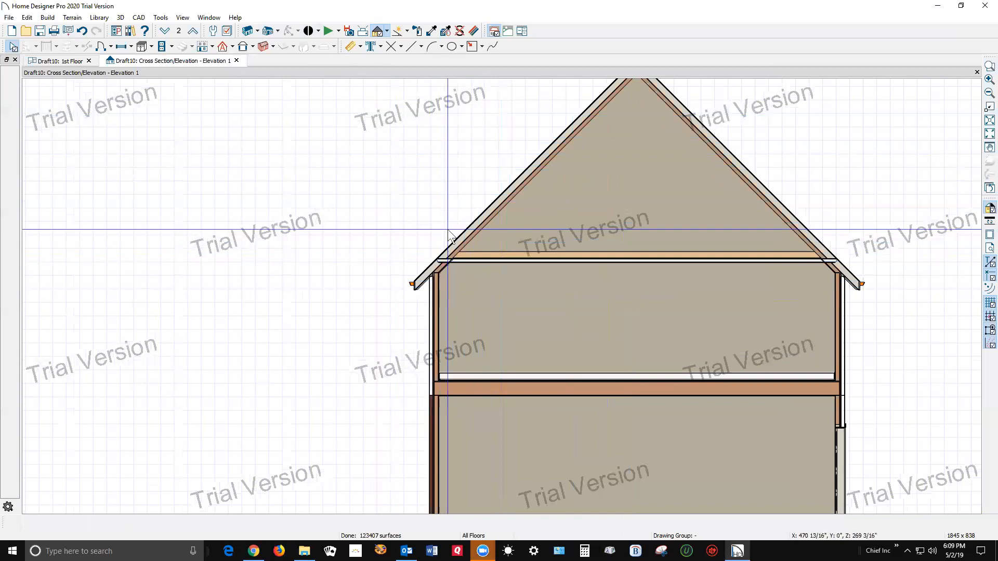
left_click(350, 46)
left_click(359, 45)
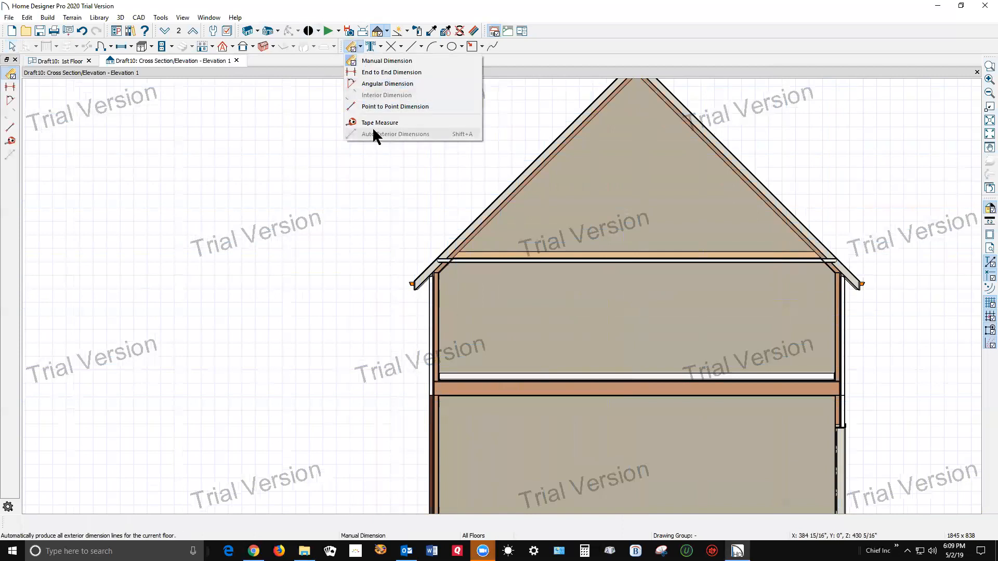
left_click(374, 122)
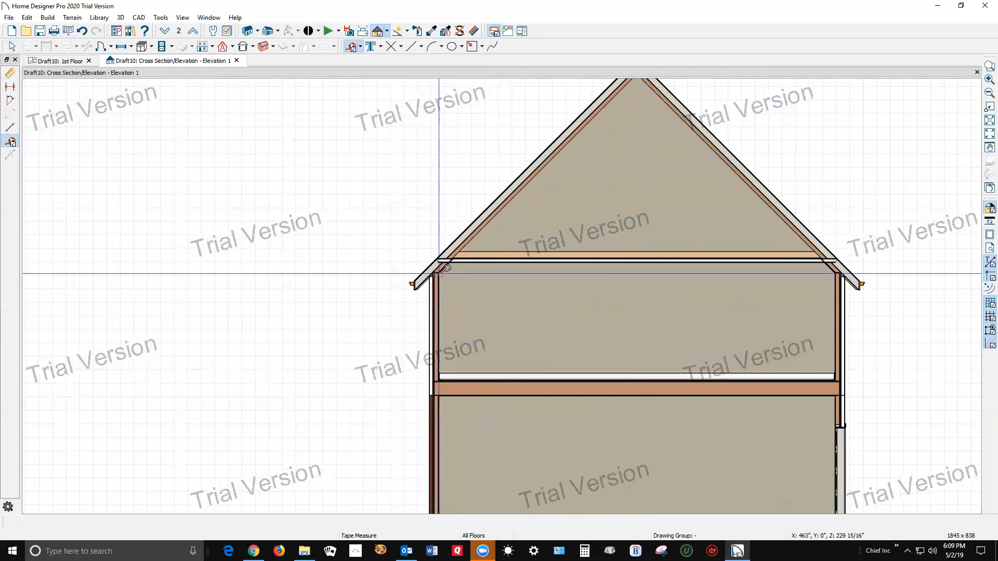
left_click_drag(439, 274, 439, 383)
key("space")
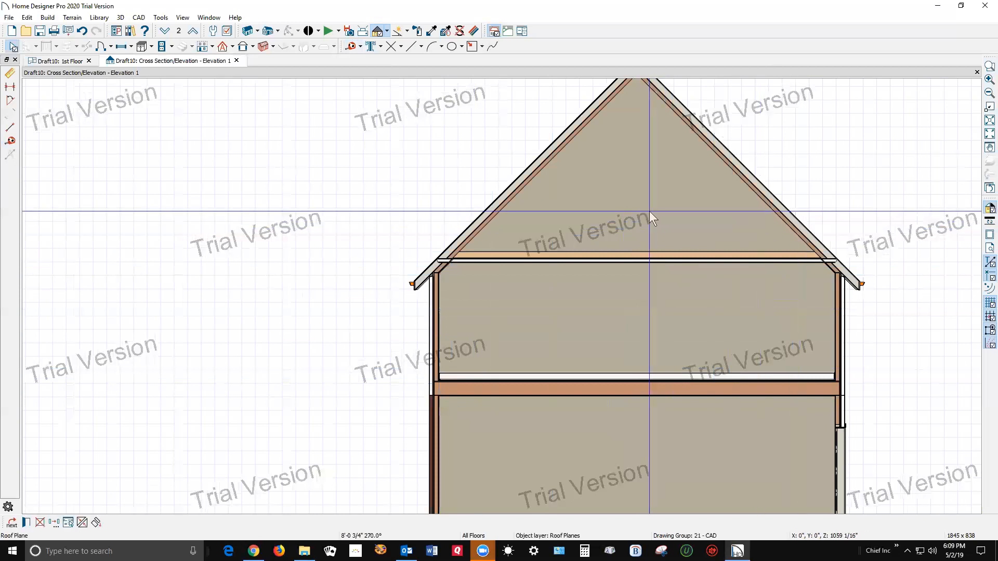
- On the 2nd floor plan, select both garage roof planes and lower them with Transform/Replicate, moving them by a Z Delta of -97 inches
key("ctrl+Tab")
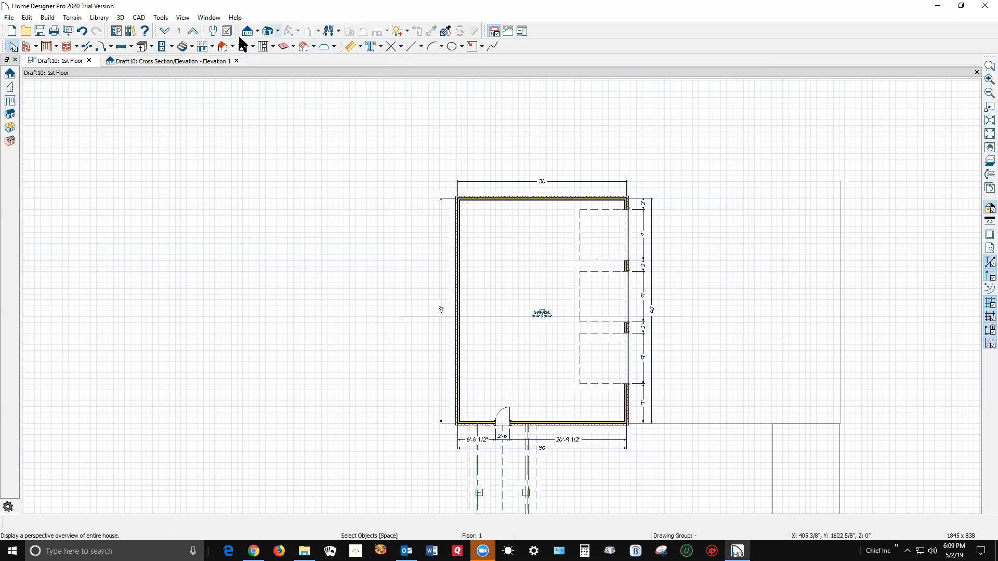
left_click(192, 30)
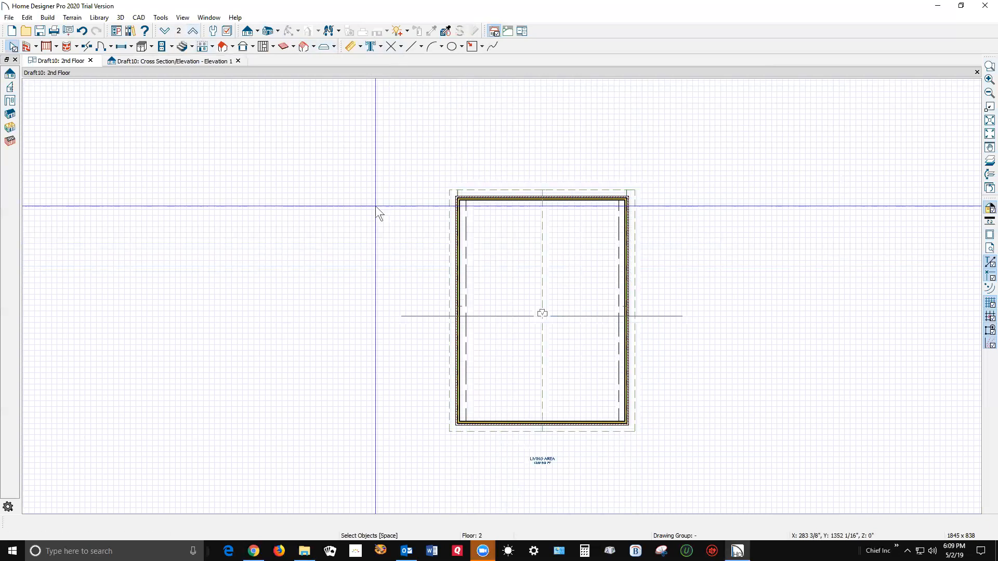
left_click(446, 270)
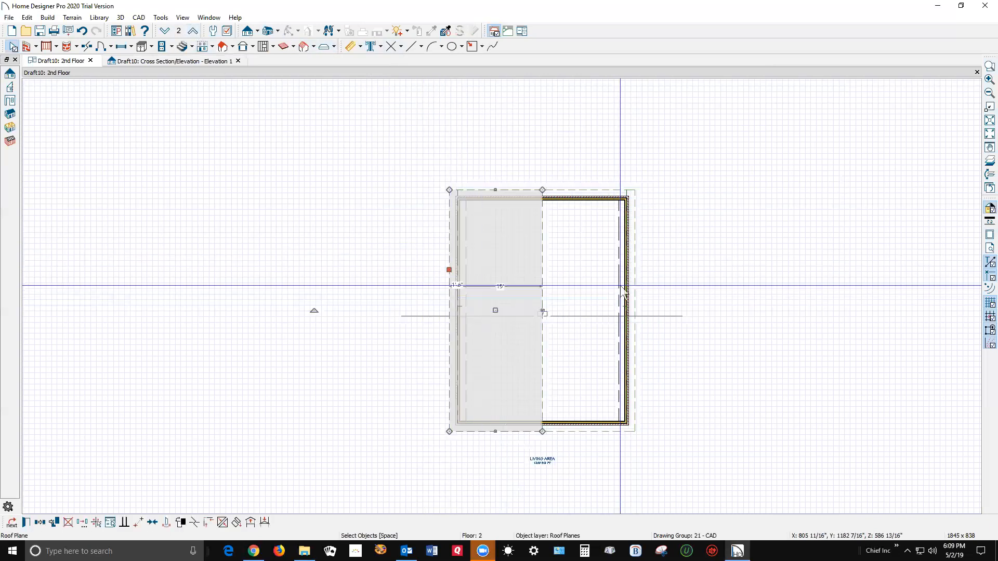
left_click(638, 275)
left_click(640, 280)
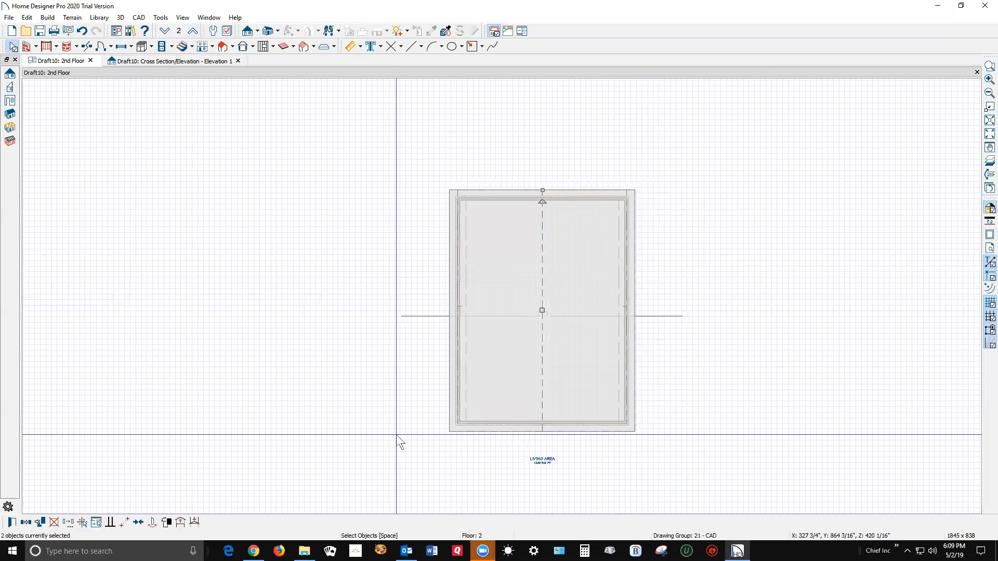
left_click_drag(6, 522, 111, 432)
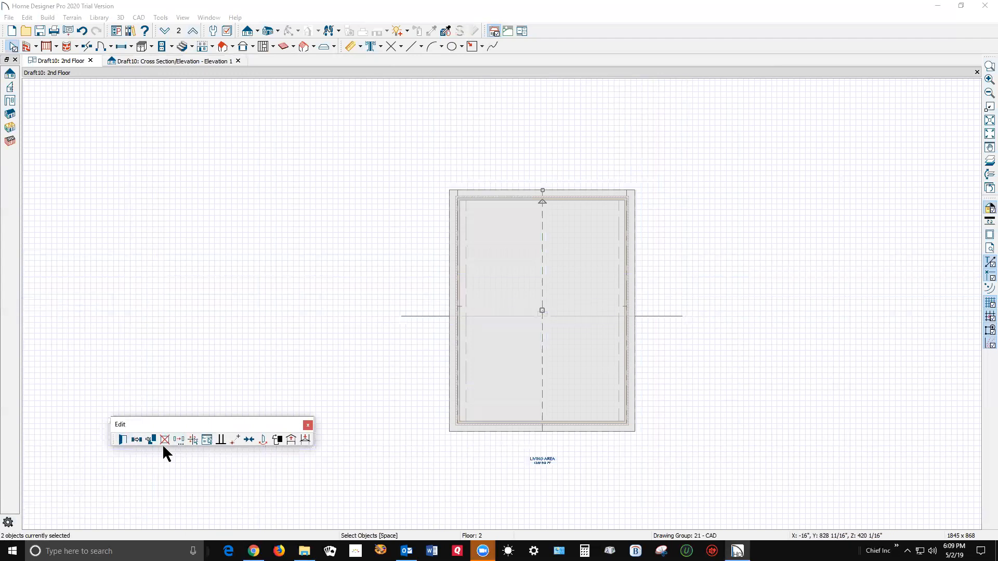
left_click(178, 440)
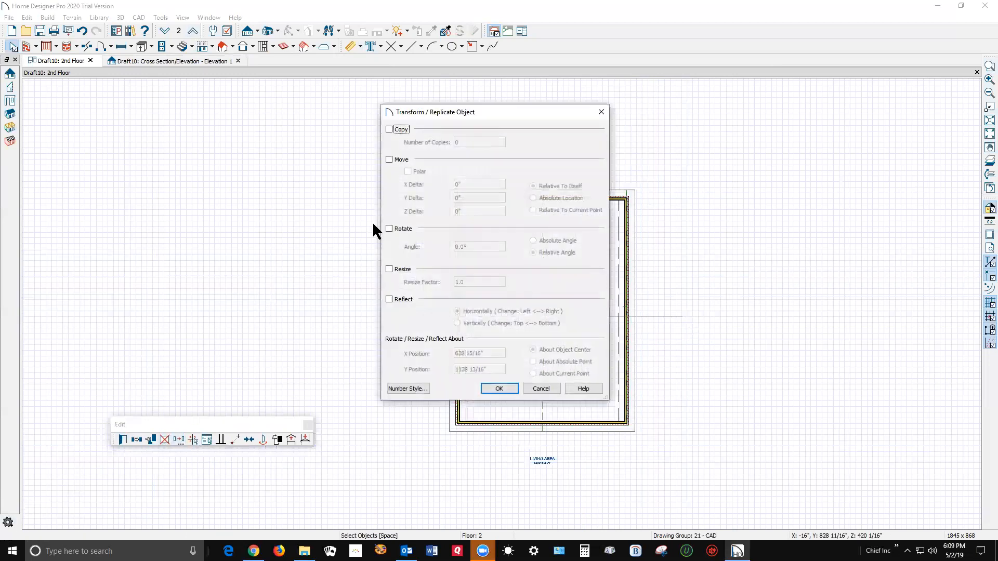
left_click(390, 160)
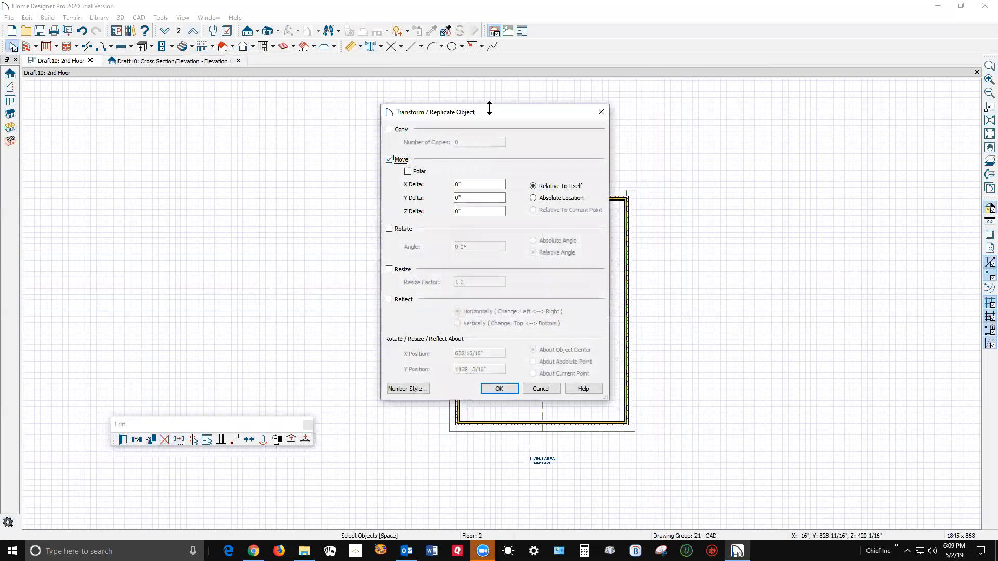
left_click_drag(486, 111, 289, 99)
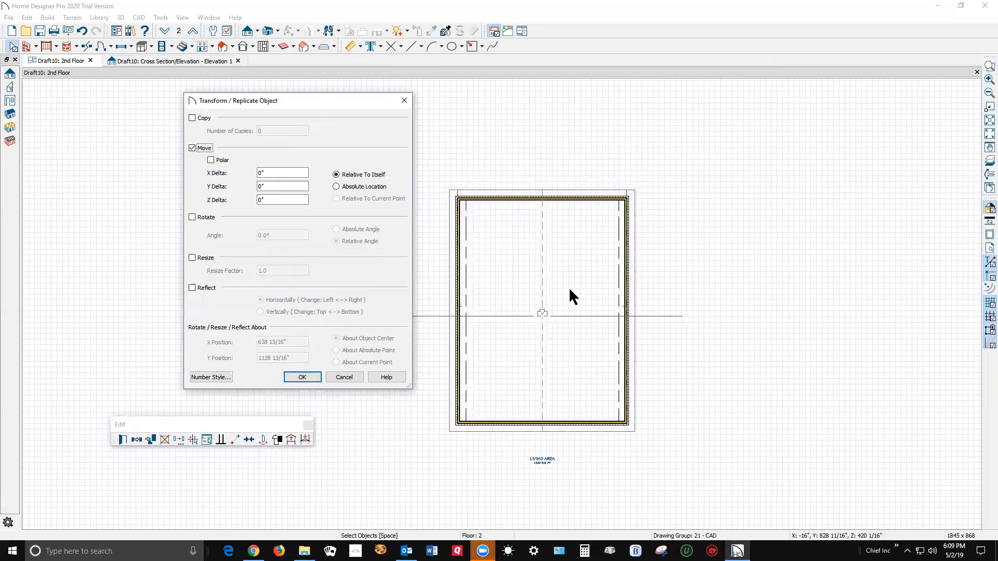
left_click(294, 198)
type("-97")
left_click(312, 377)
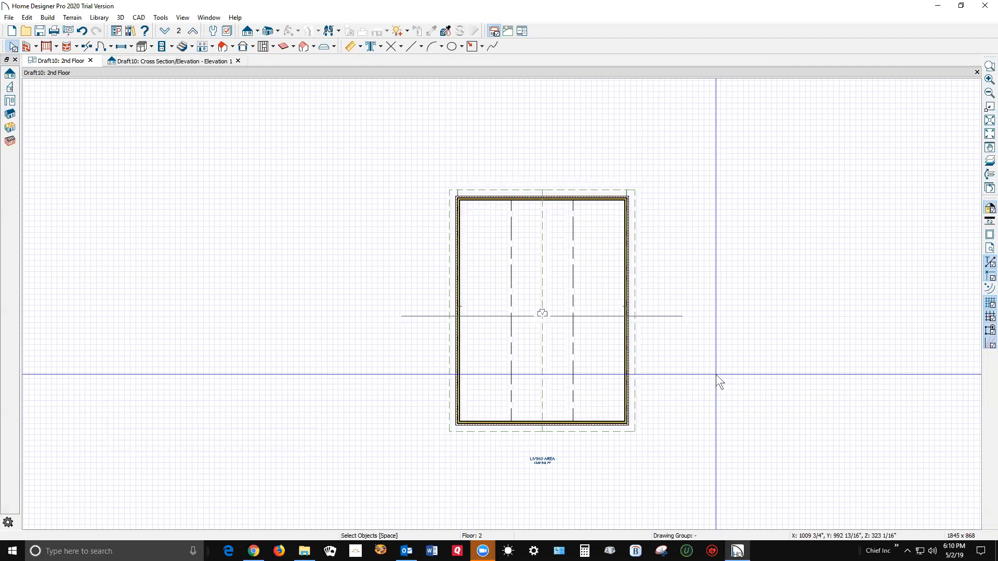
- Check the garage's roof height in the cross section and raise both roof planes by a Z Delta of 2 inches
key("ctrl+Tab")
scroll(328, 191, "down", 1)
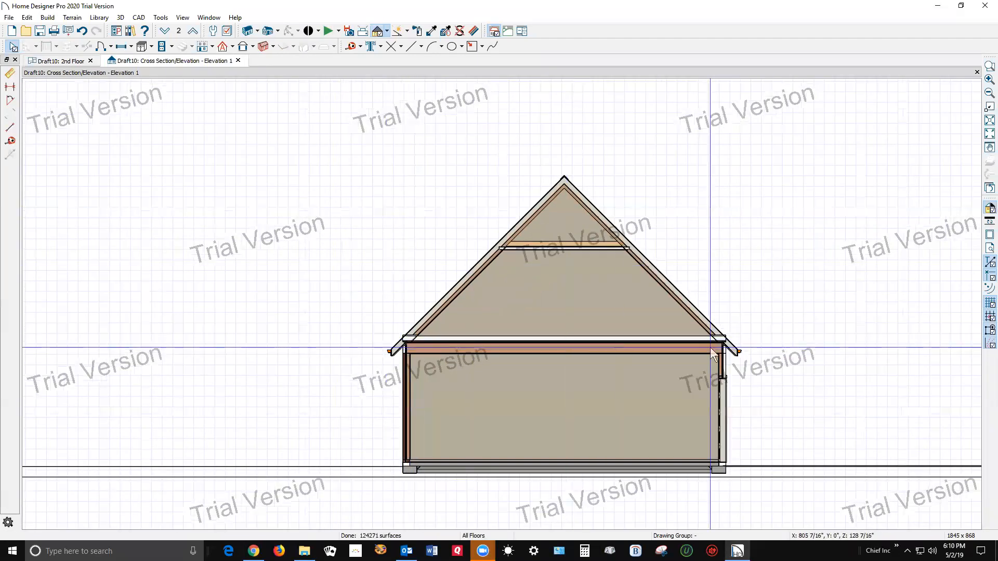
scroll(729, 355, "up", 1)
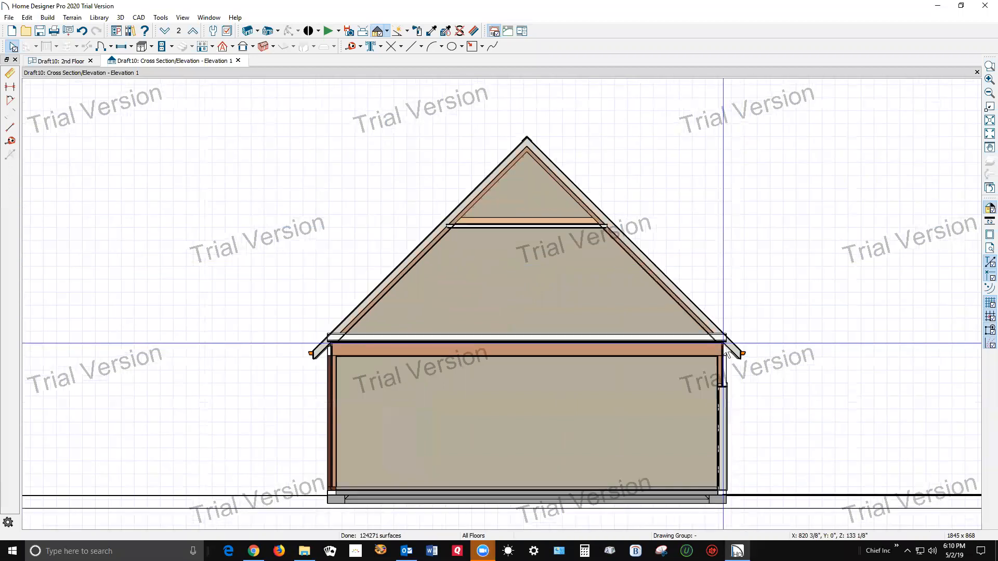
scroll(727, 355, "up", 1)
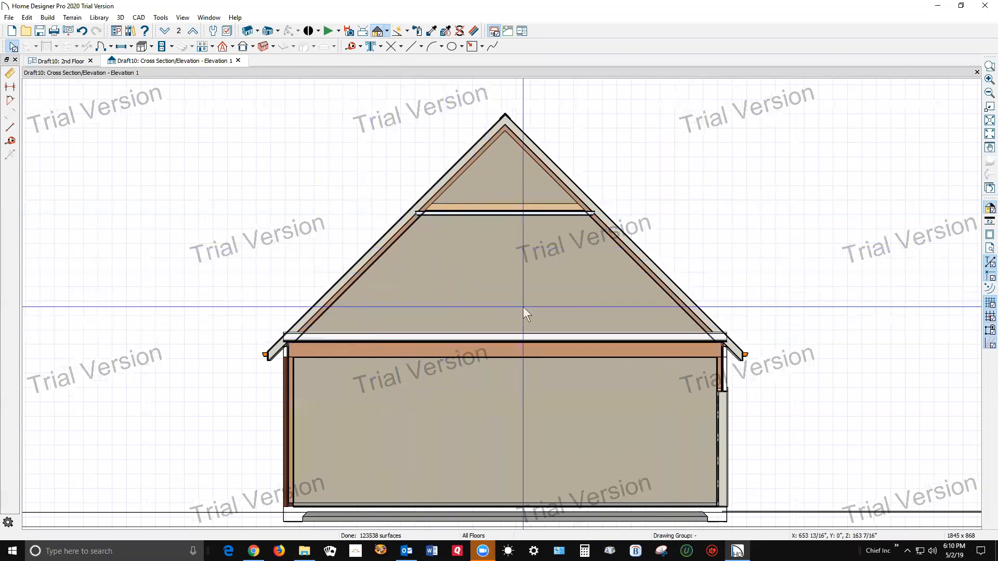
key("ctrl+Tab")
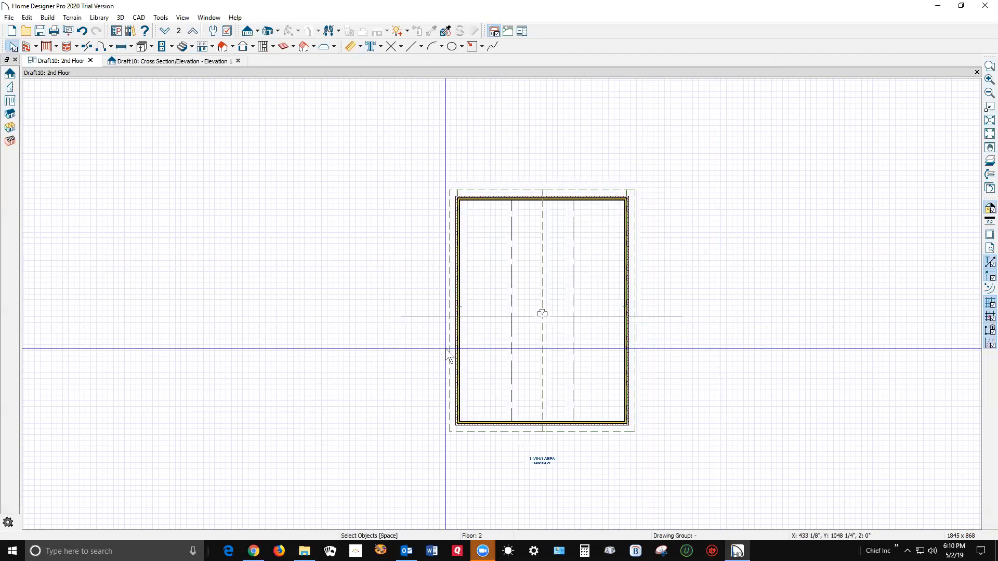
left_click(468, 398)
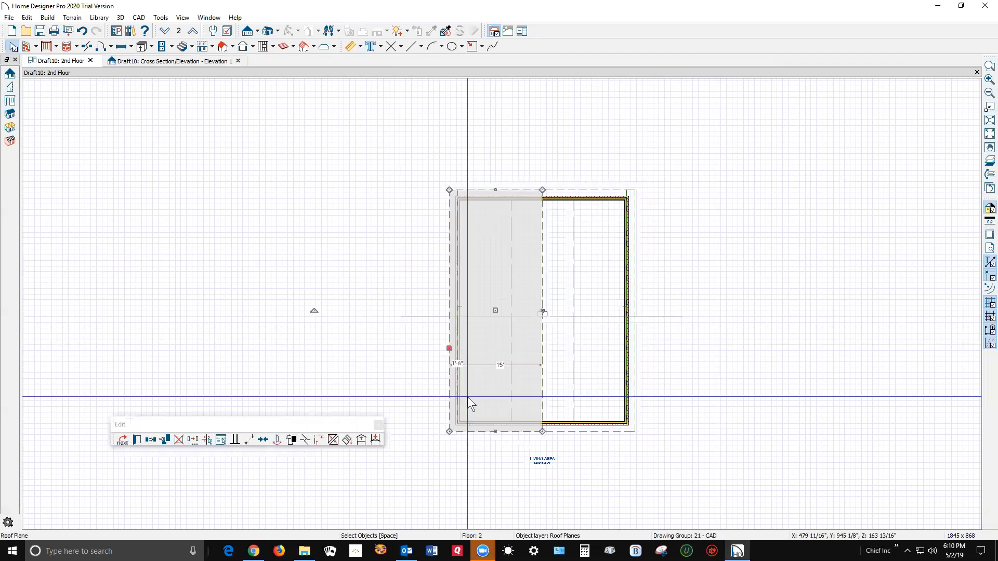
left_click(635, 284, "shift")
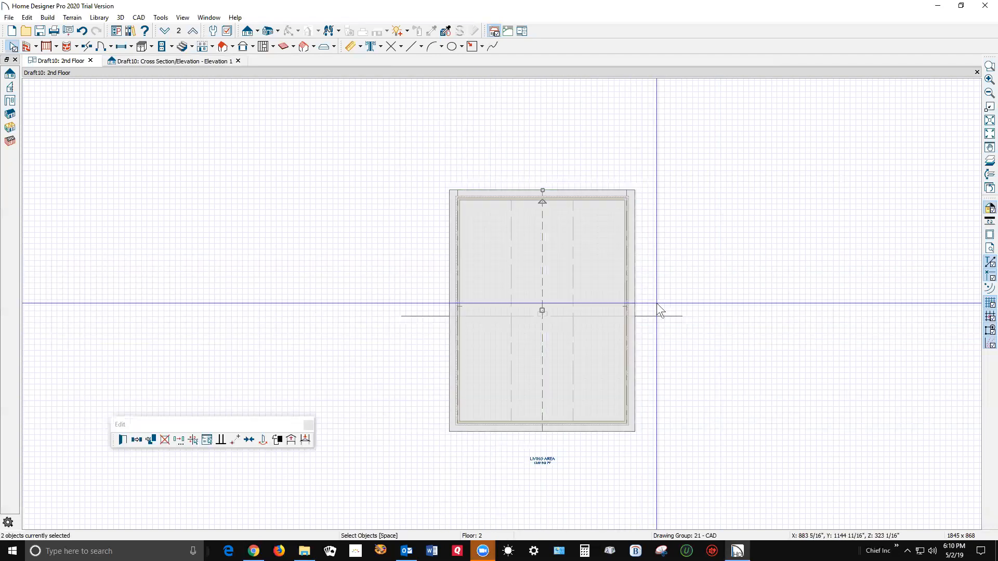
left_click(179, 440)
double_click(280, 200)
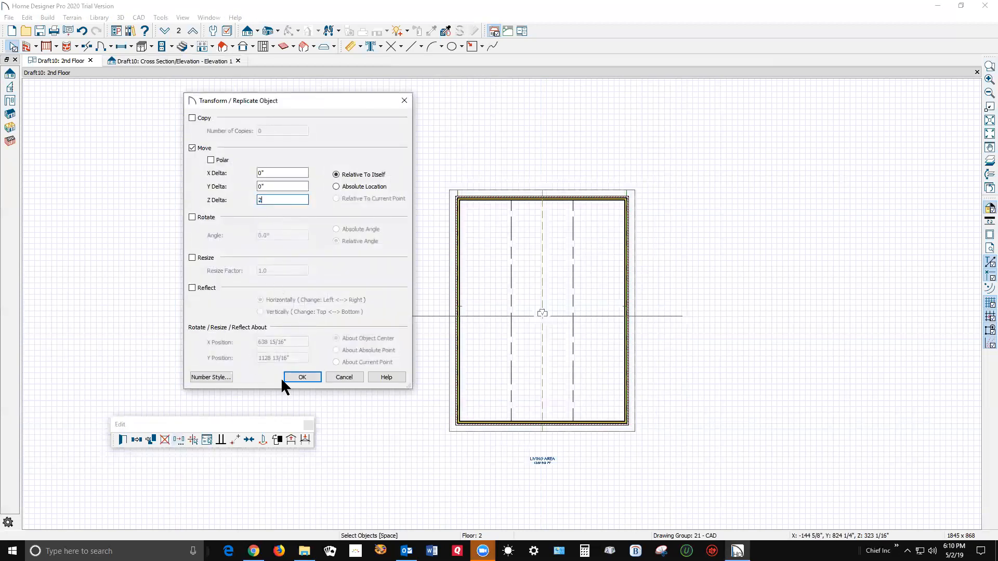
left_click(303, 377)
left_click(542, 313)
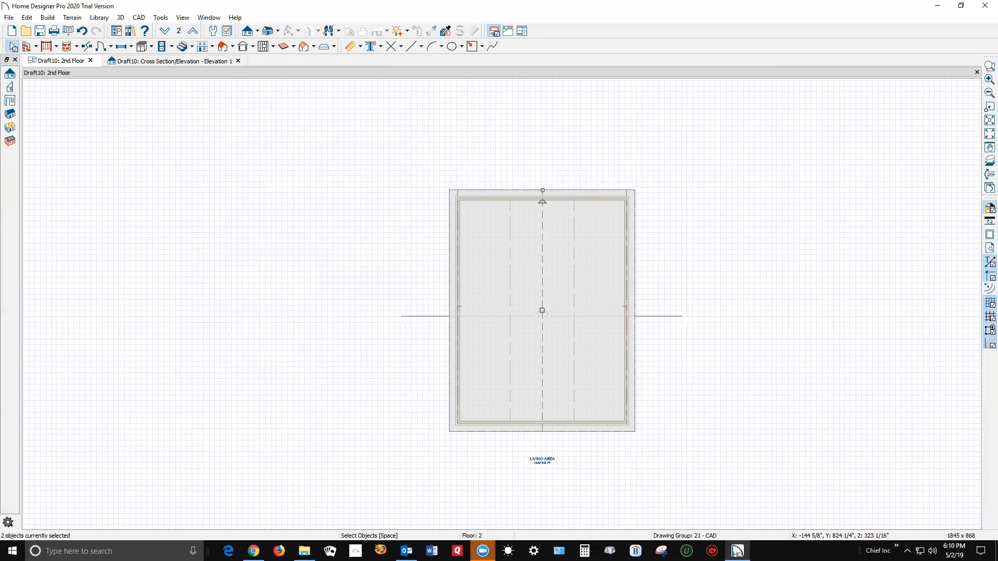
- Inspect how the raised roof planes meet the garage's walls and floor platform in the Elevation 1 cross section
left_click(175, 62)
scroll(689, 338, "up", 3)
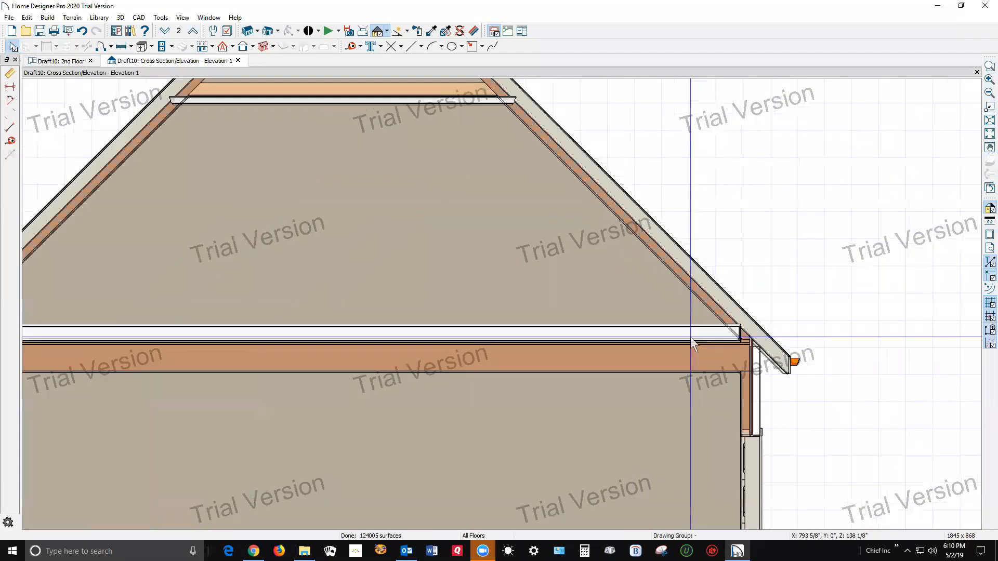
scroll(692, 343, "up", 2)
scroll(768, 309, "down", 4)
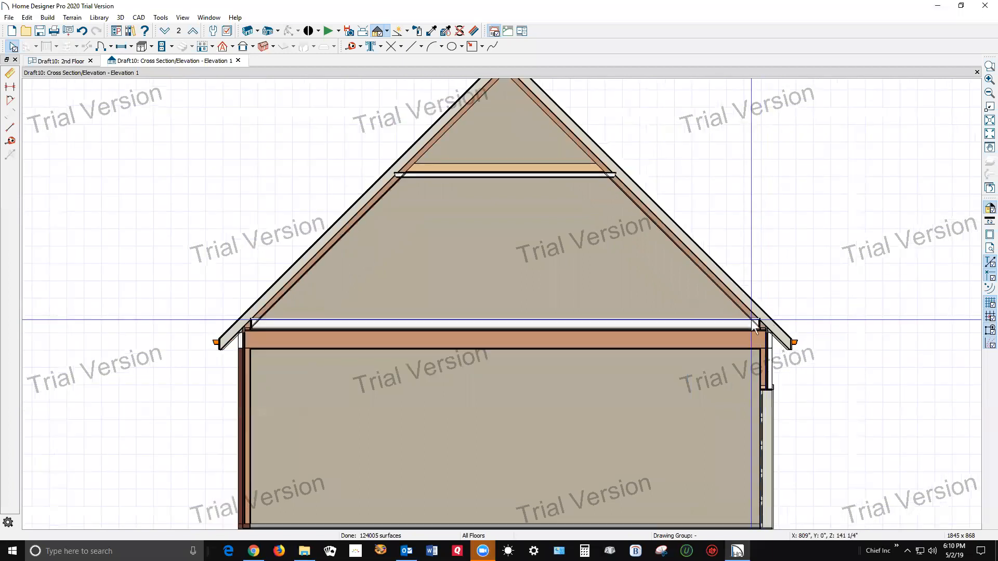
scroll(754, 326, "down", 1)
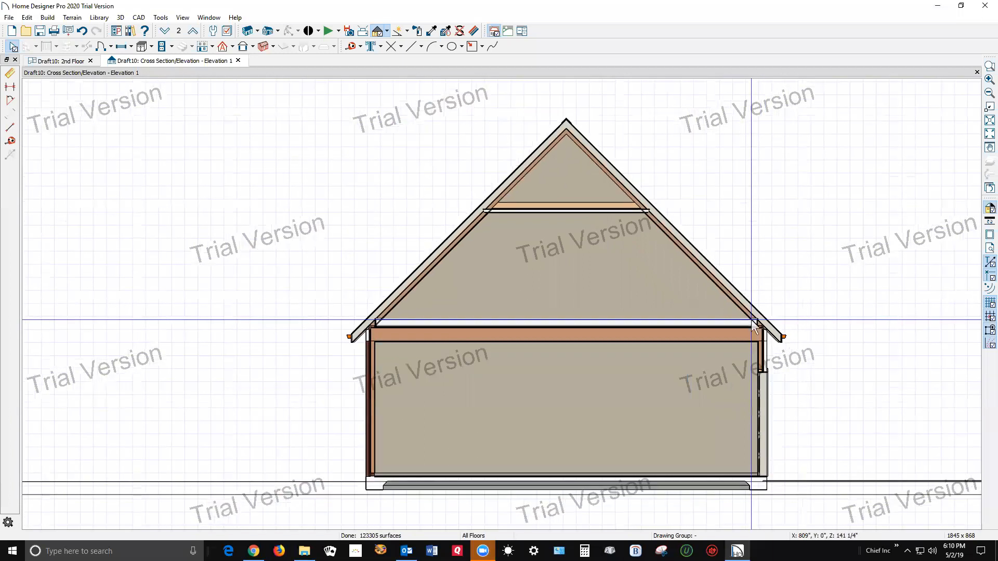
scroll(755, 327, "up", 2)
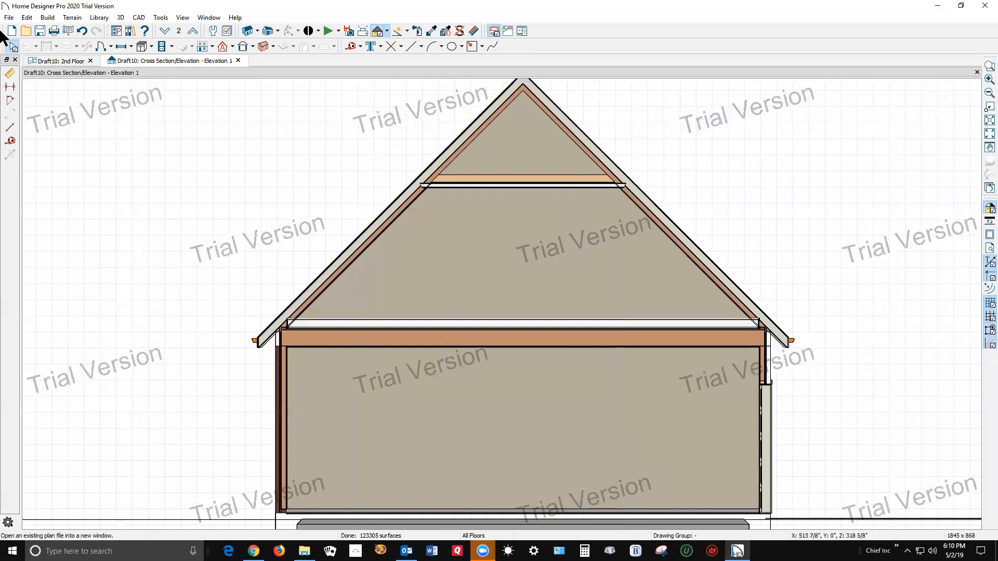
- Review the 2nd Floor default structure heights and molding profiles, and close the default settings without changing anything
left_click(26, 17)
mouse_move(48, 17)
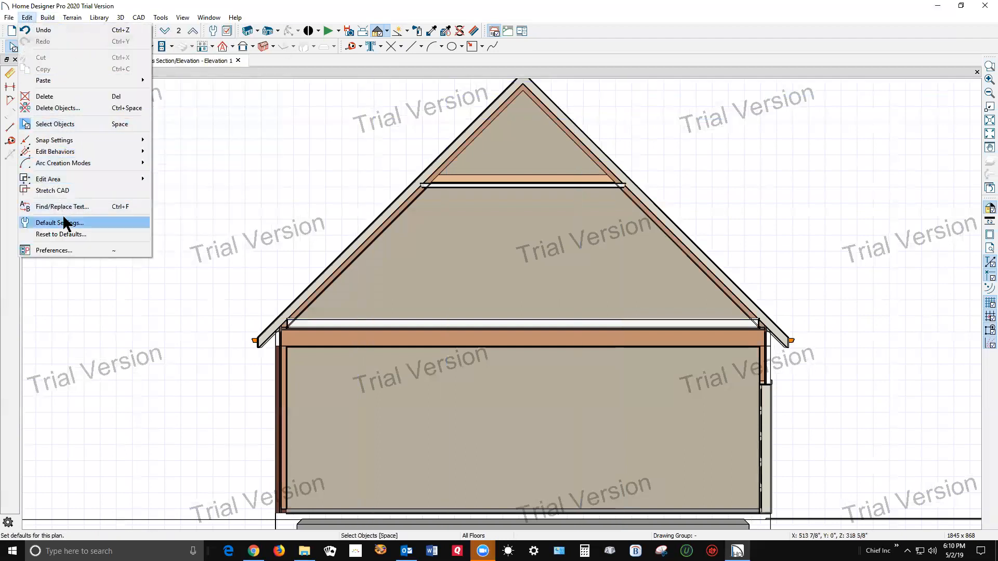
left_click(61, 222)
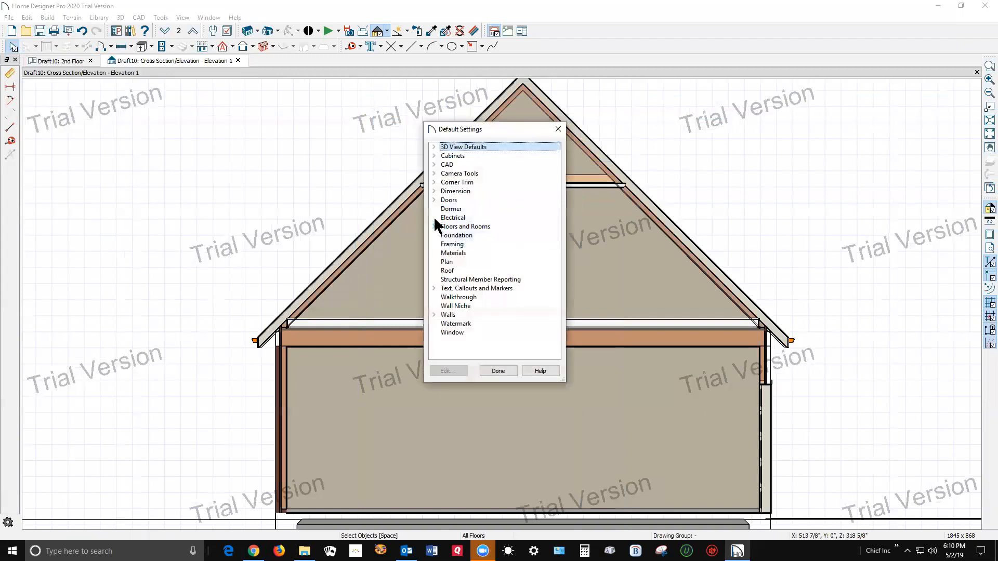
left_click(434, 227)
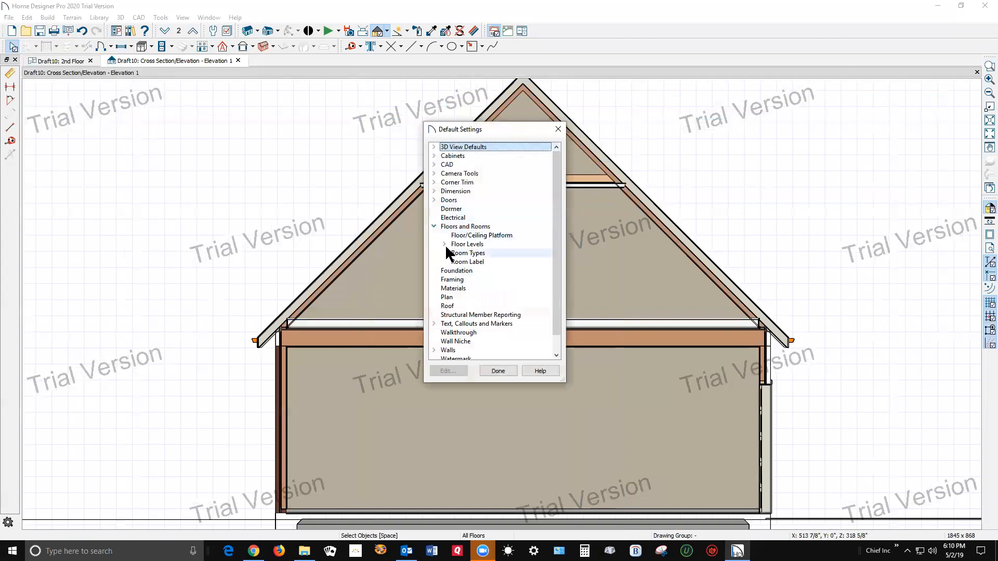
left_click(443, 244)
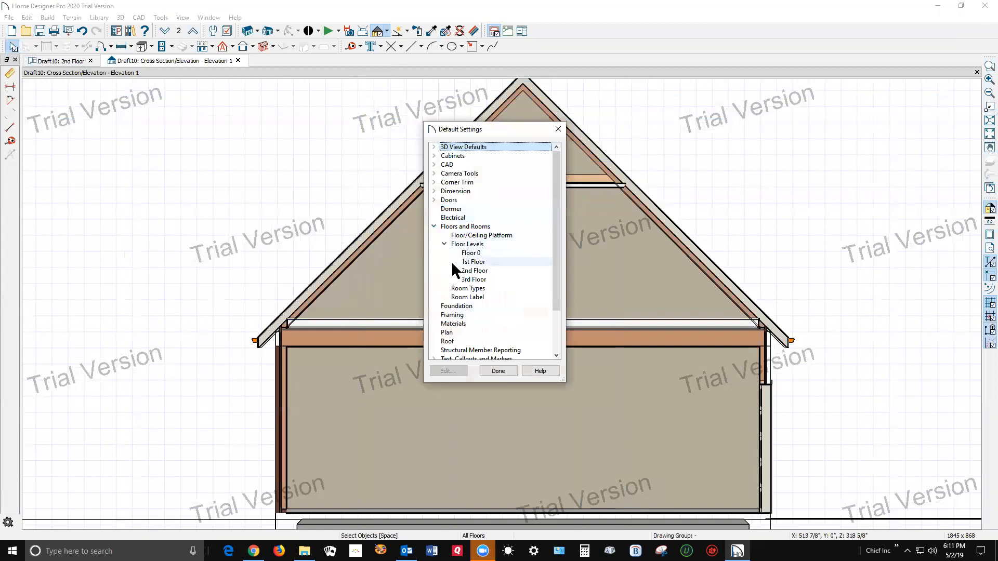
left_click(472, 271)
left_click(453, 370)
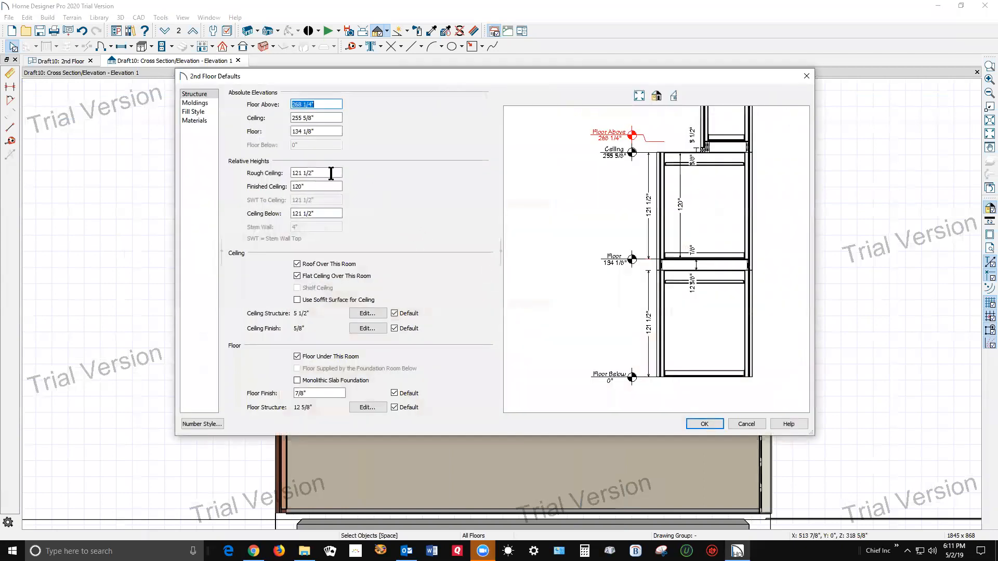
left_click(192, 104)
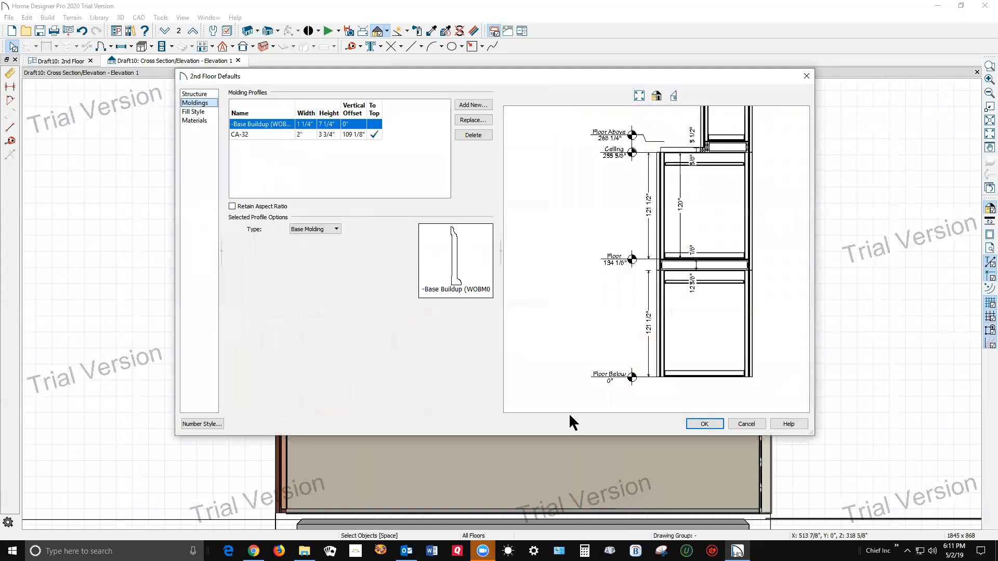
left_click(750, 424)
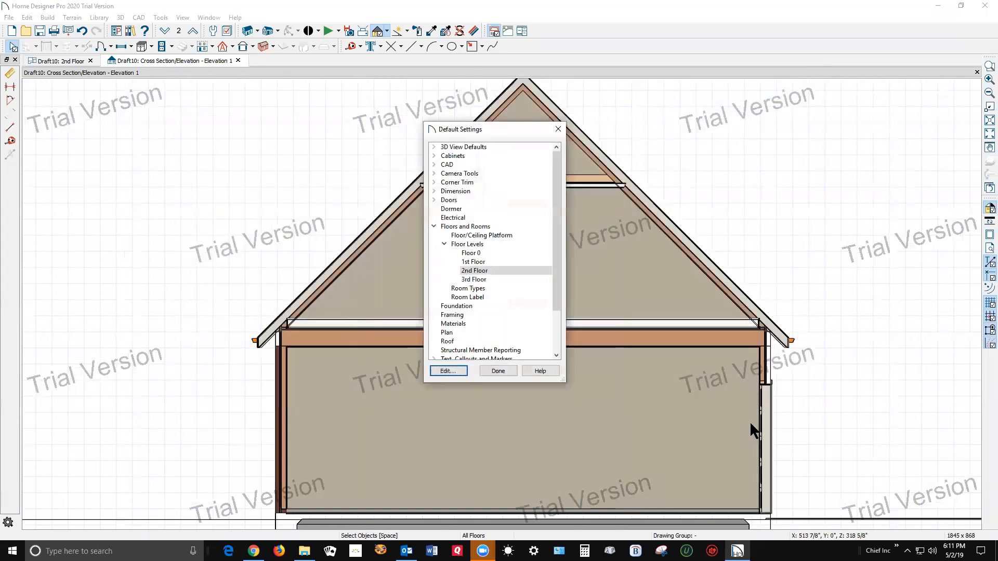
left_click(496, 371)
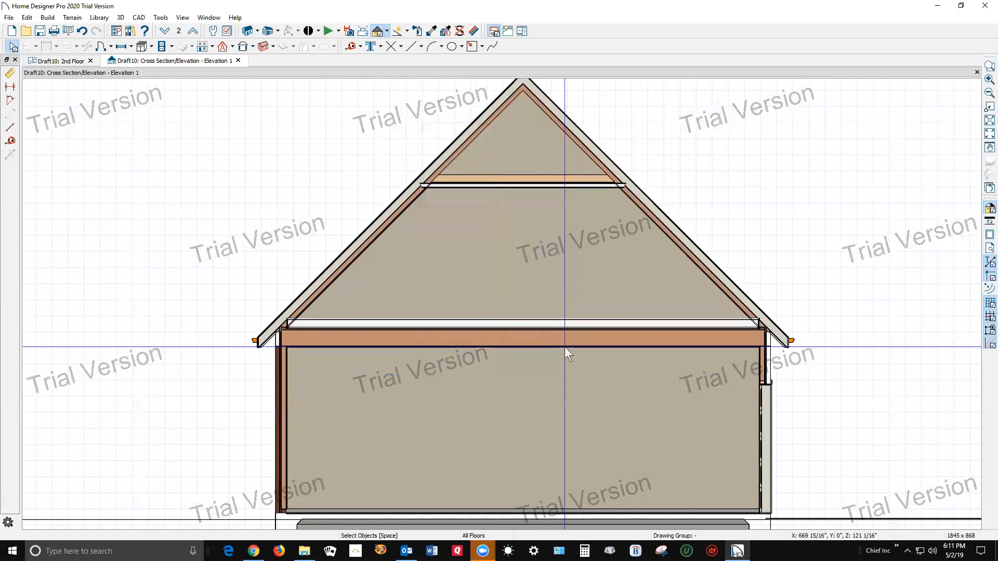
- Select the garage's roof plane in the cross section and examine its eave and the attic space under the rafters
scroll(690, 310, "down", 2)
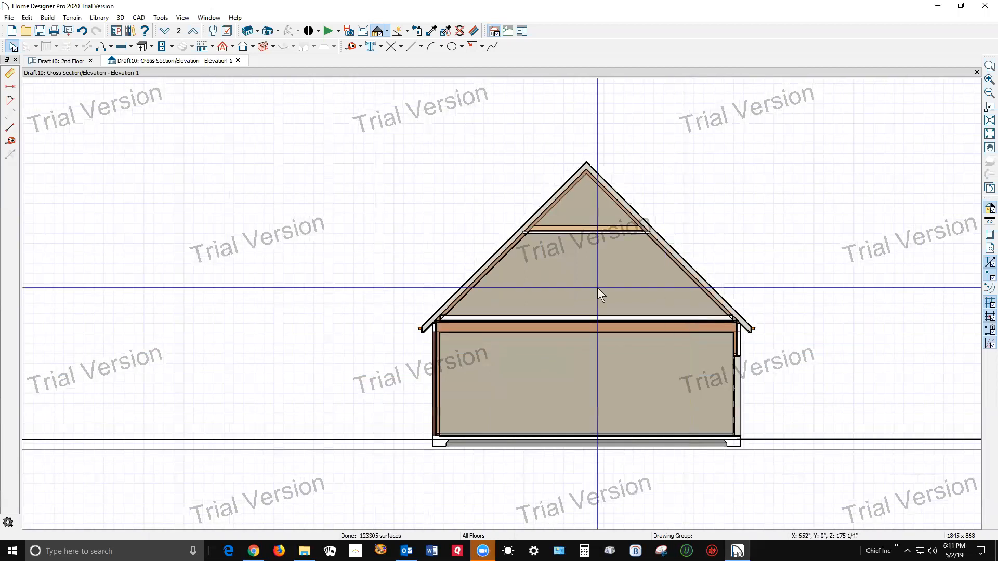
left_click(478, 274)
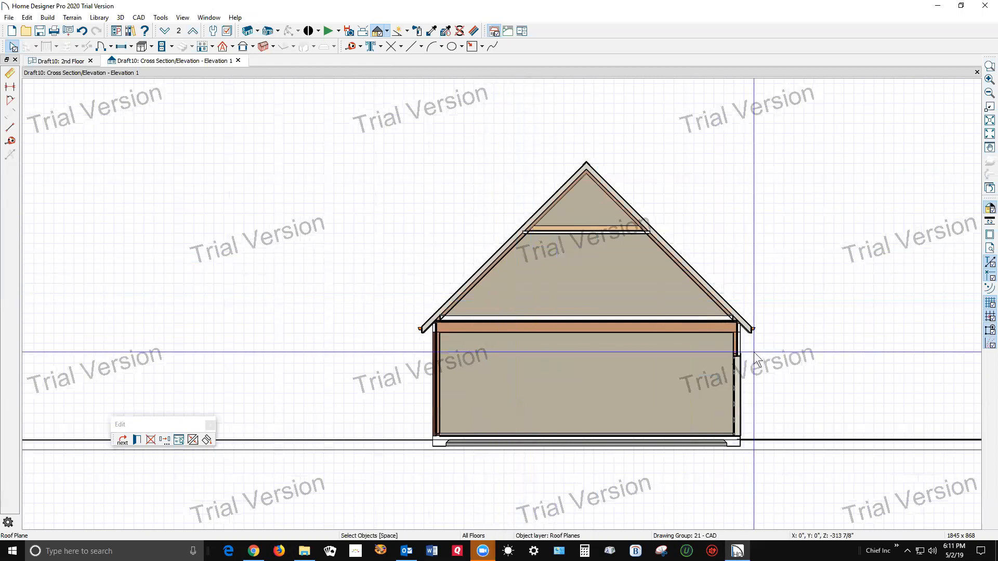
scroll(566, 239, "up", 2)
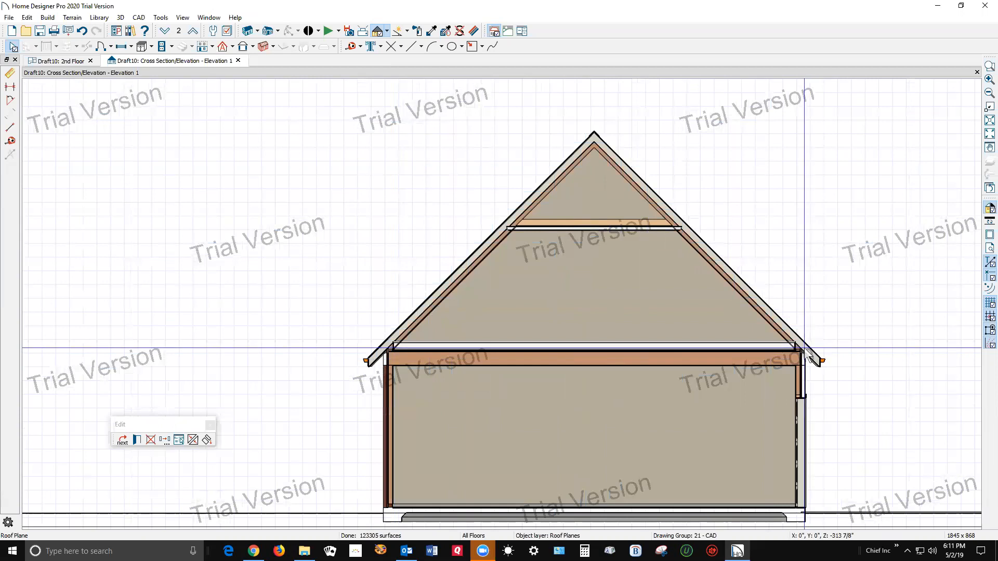
scroll(806, 368, "up", 4)
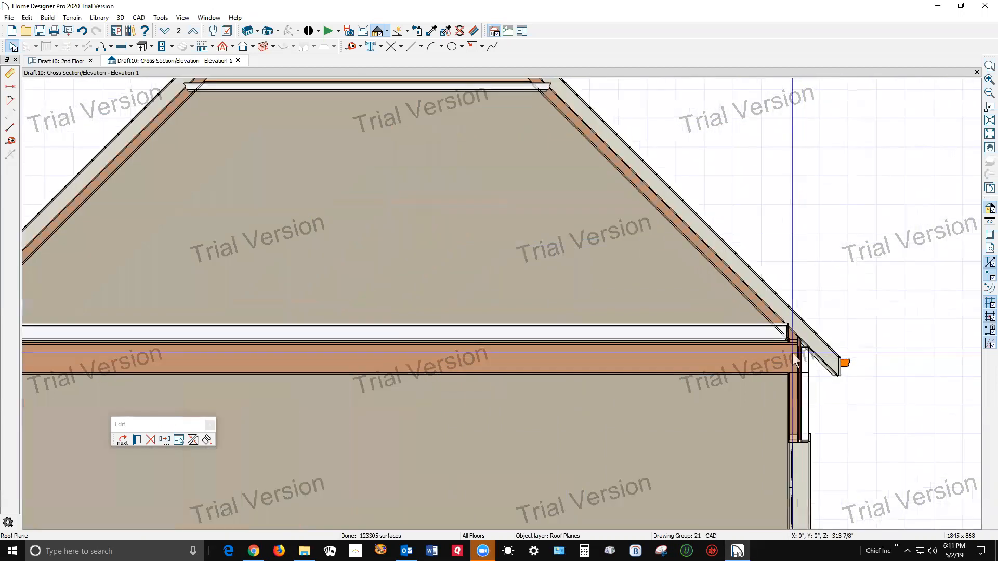
scroll(788, 343, "down", 4)
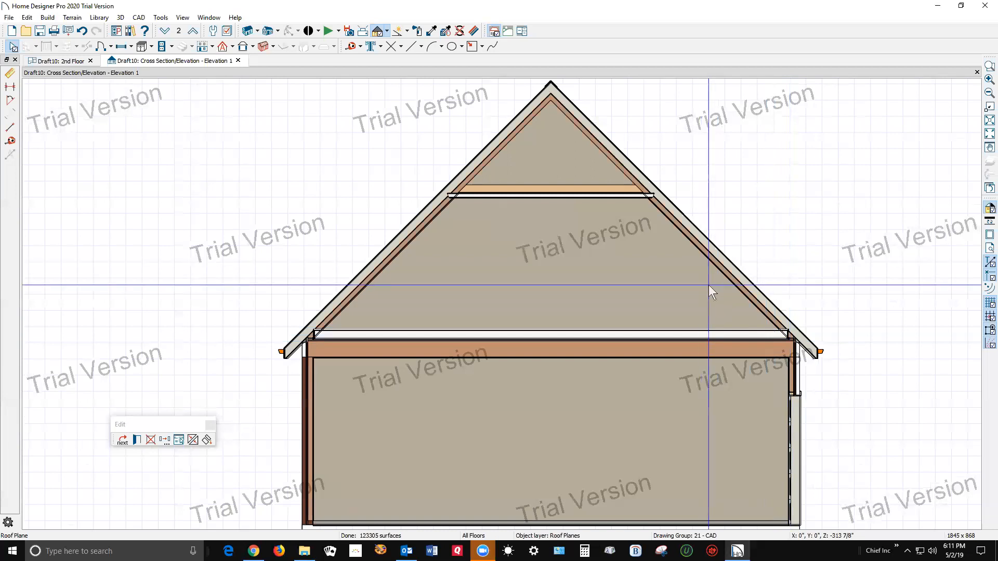
scroll(709, 285, "down", 3)
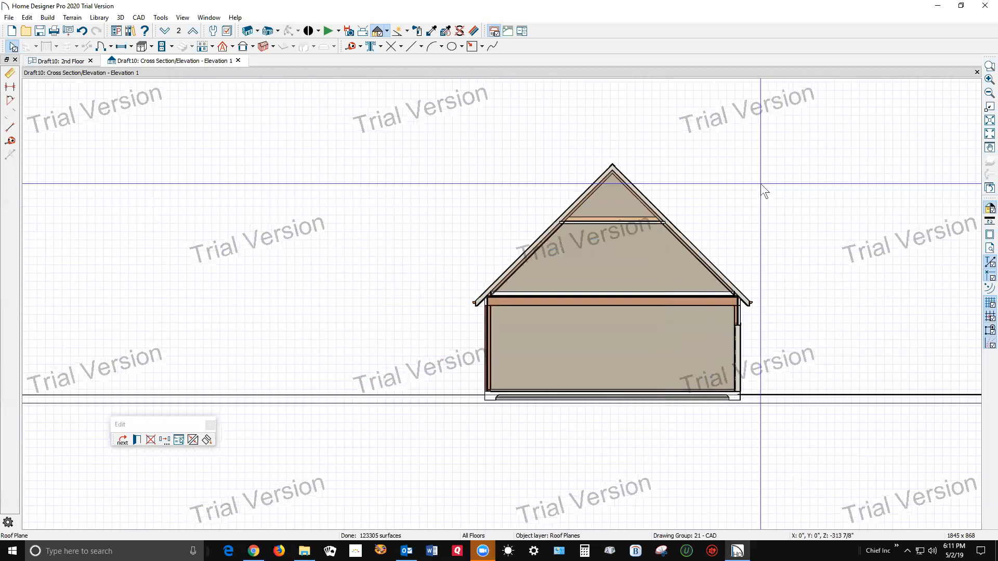